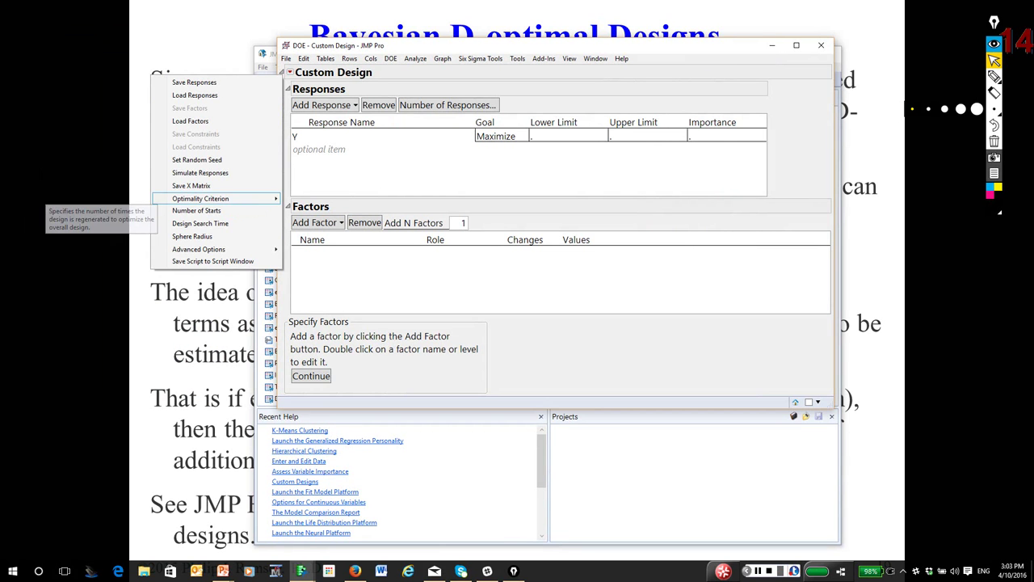
- Add seven continuous factors to the custom design and continue to the model specification
key(Escape)
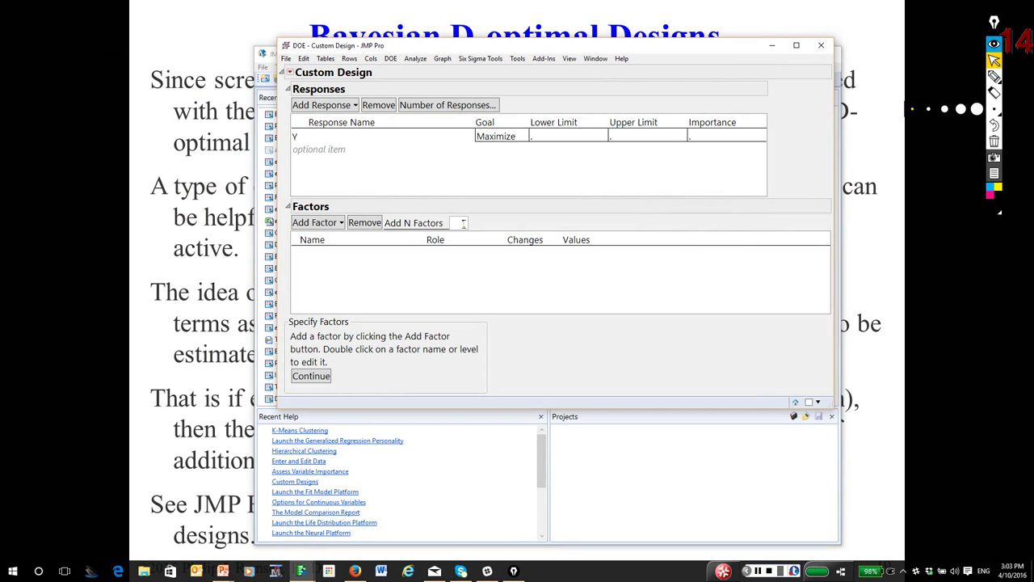
click(463, 224)
text(7)
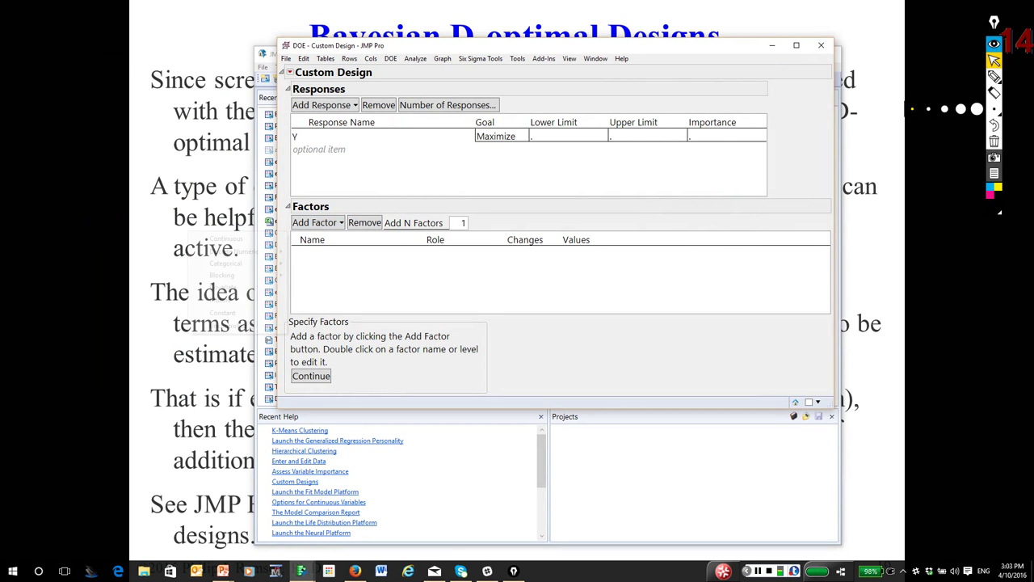
click(317, 222)
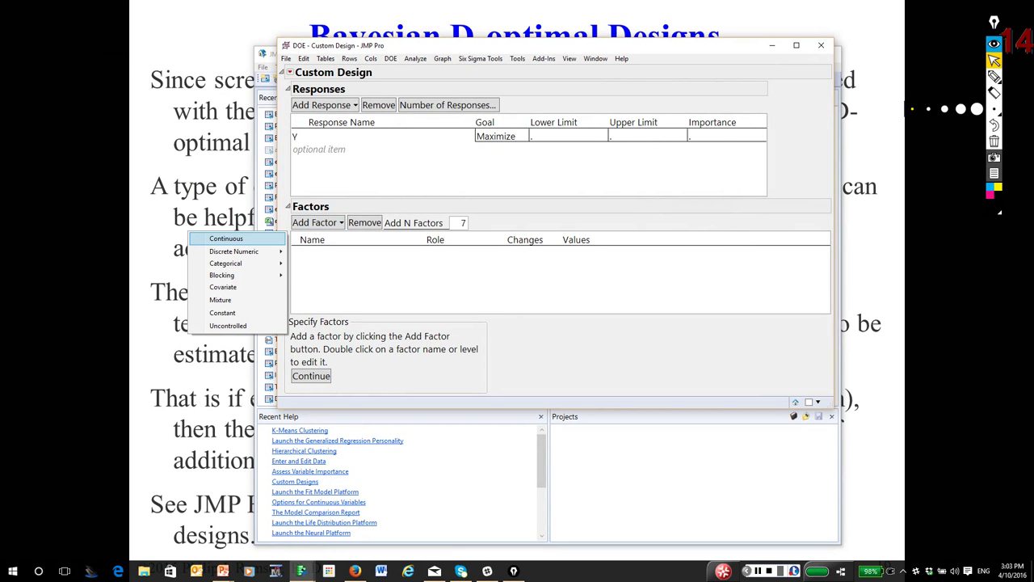
click(227, 238)
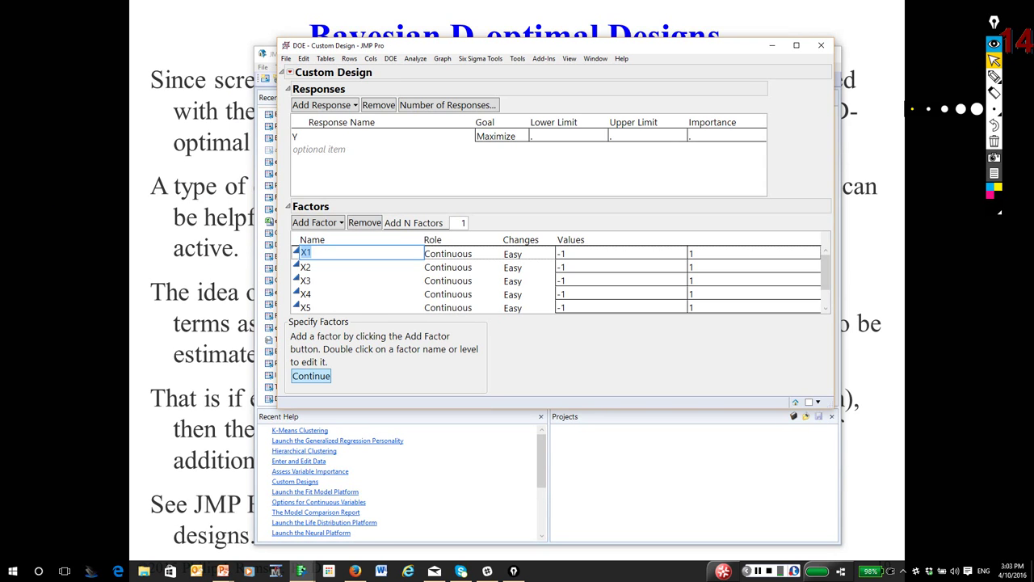
click(311, 375)
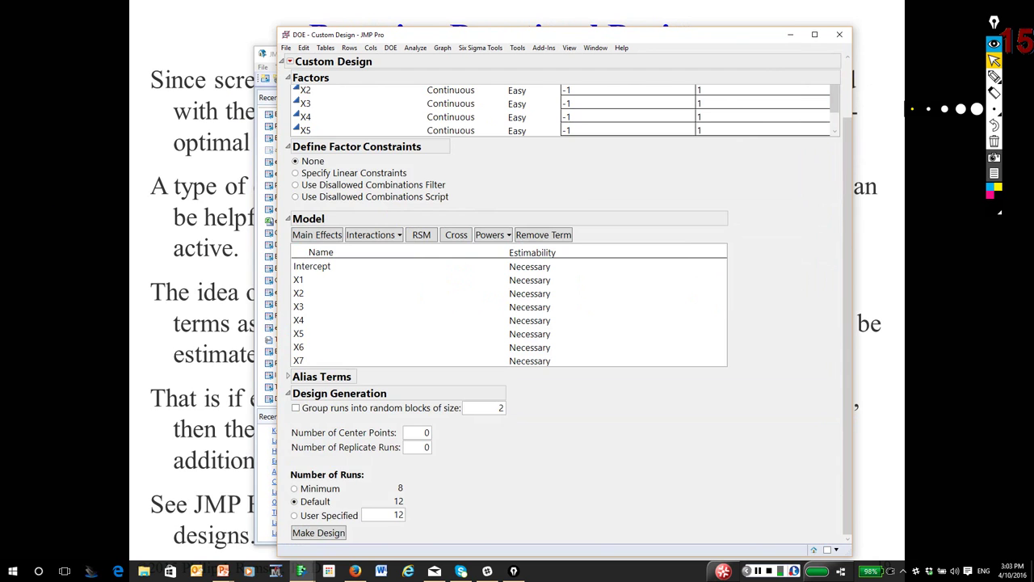
- Add the X1*X7 interaction to the model by crossing factor X1 with model term X7
scroll(565, 242, up, 2)
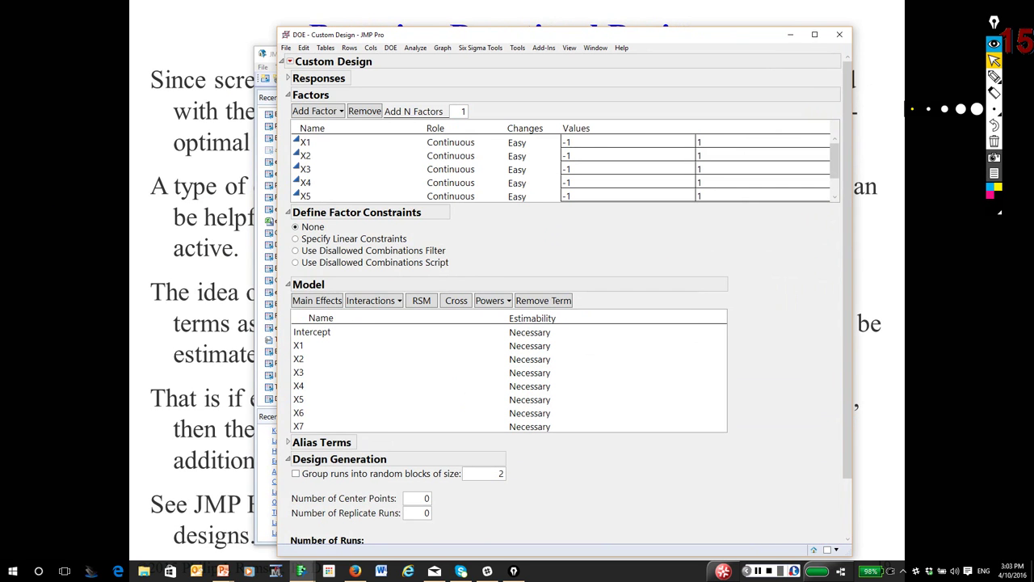
click(324, 142)
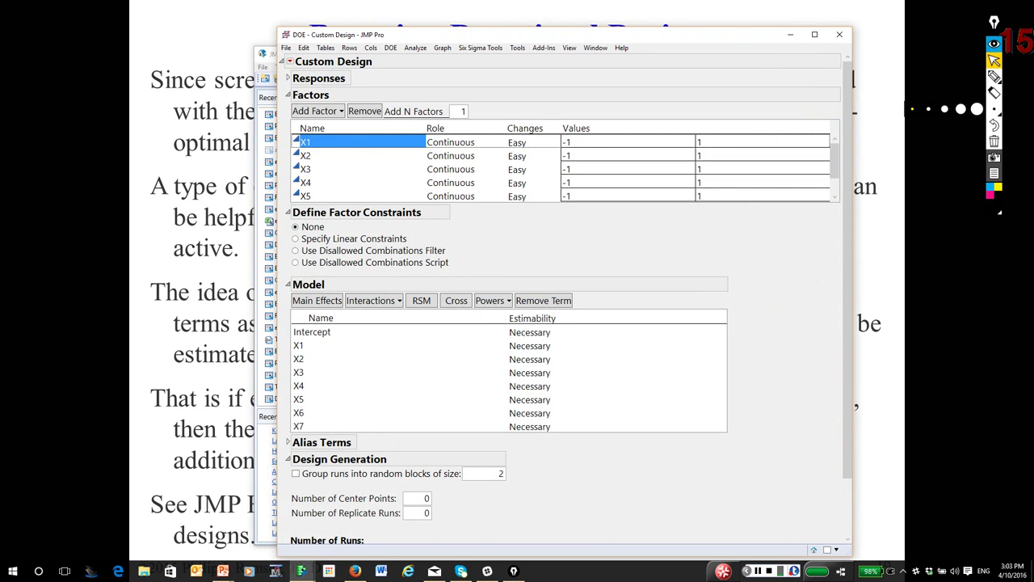
click(323, 426)
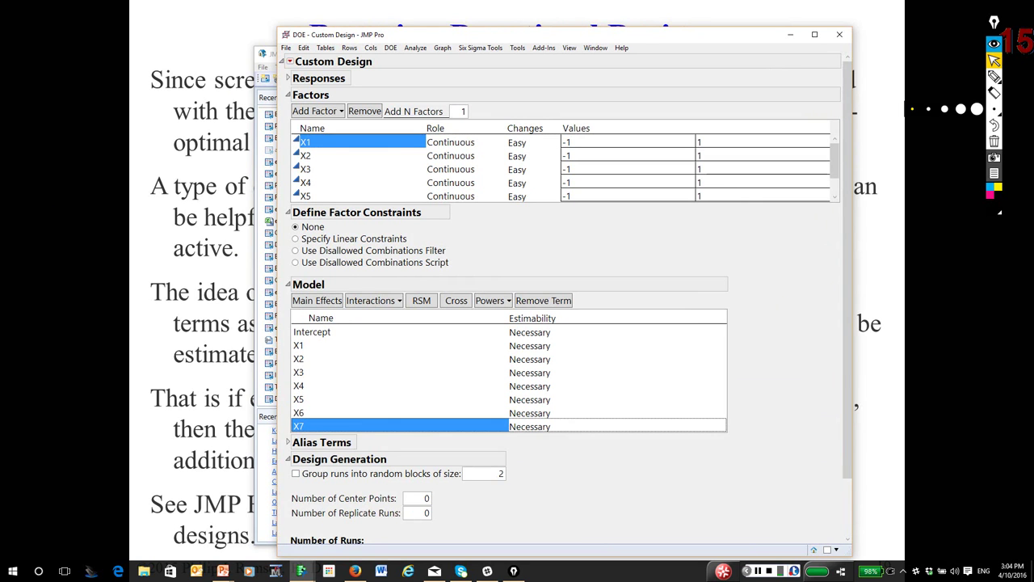
scroll(566, 307, down, 2)
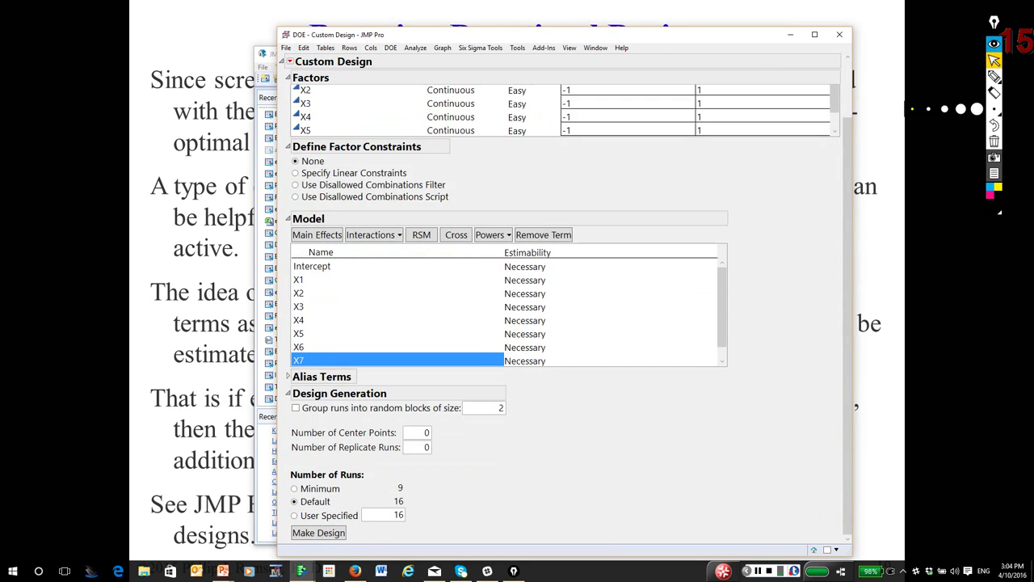
- Add the X2*X5 interaction to the model by crossing factor X2 with model term X5
drag(722, 307, 722, 317)
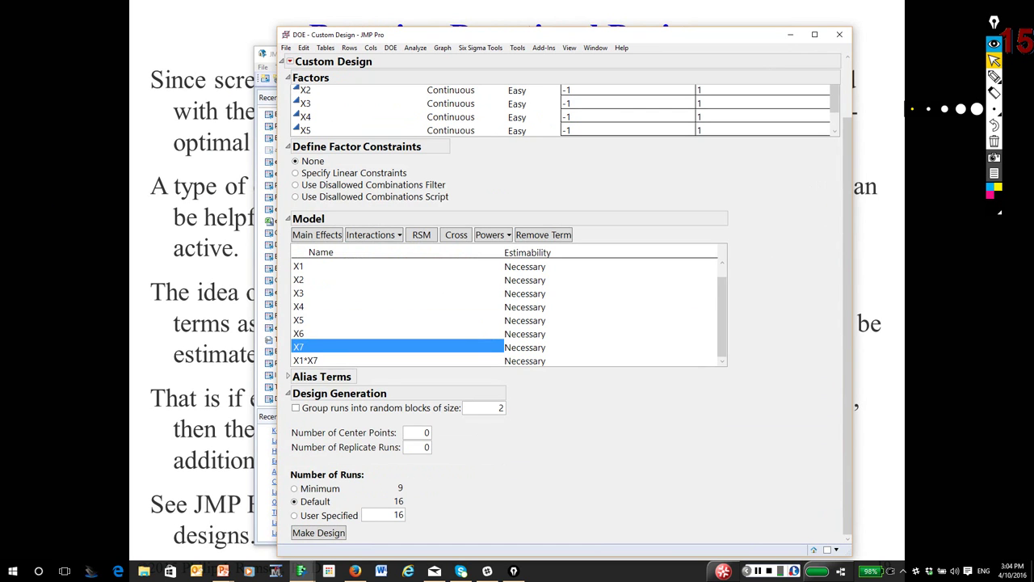
click(323, 320)
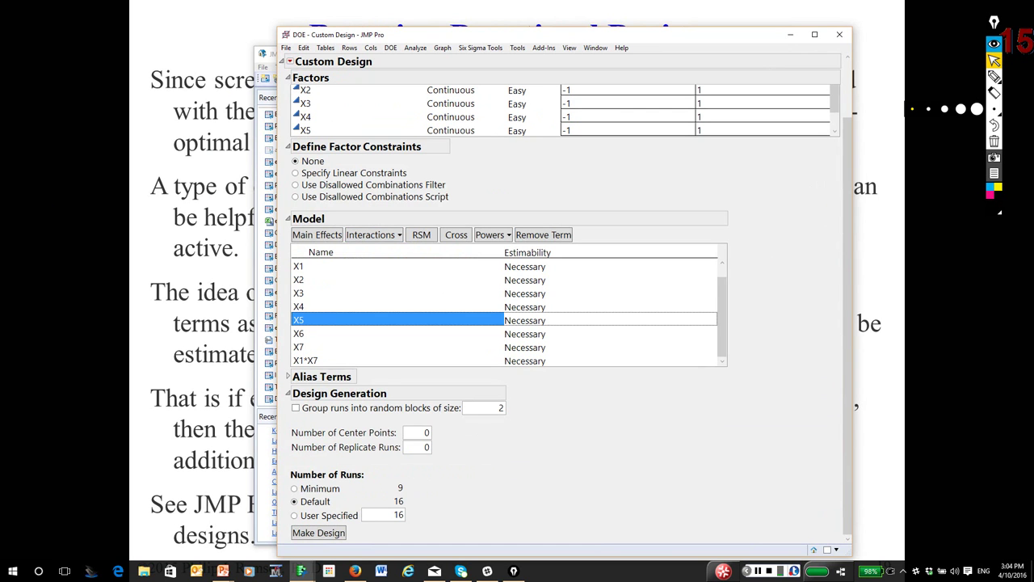
click(359, 90)
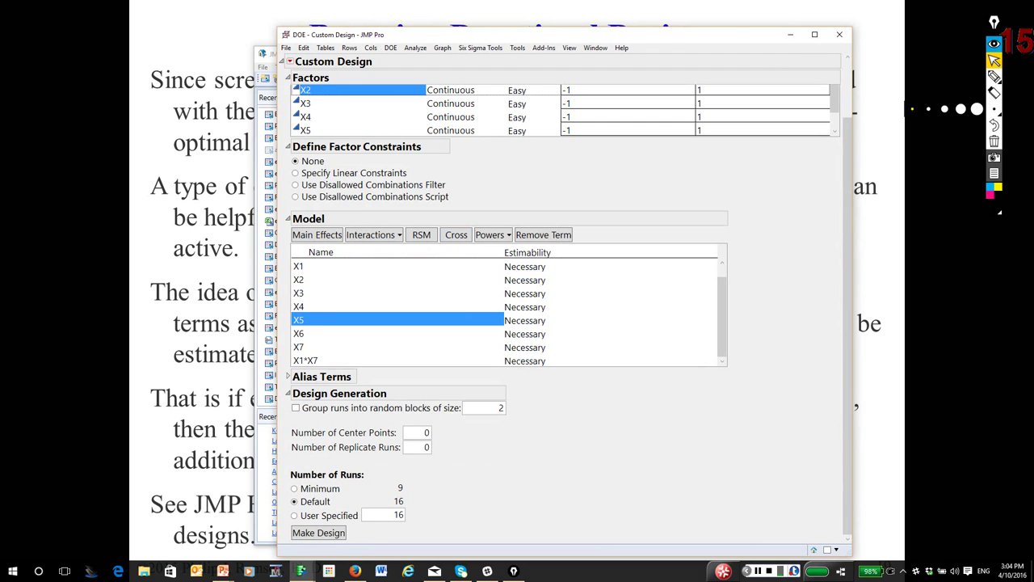
click(456, 234)
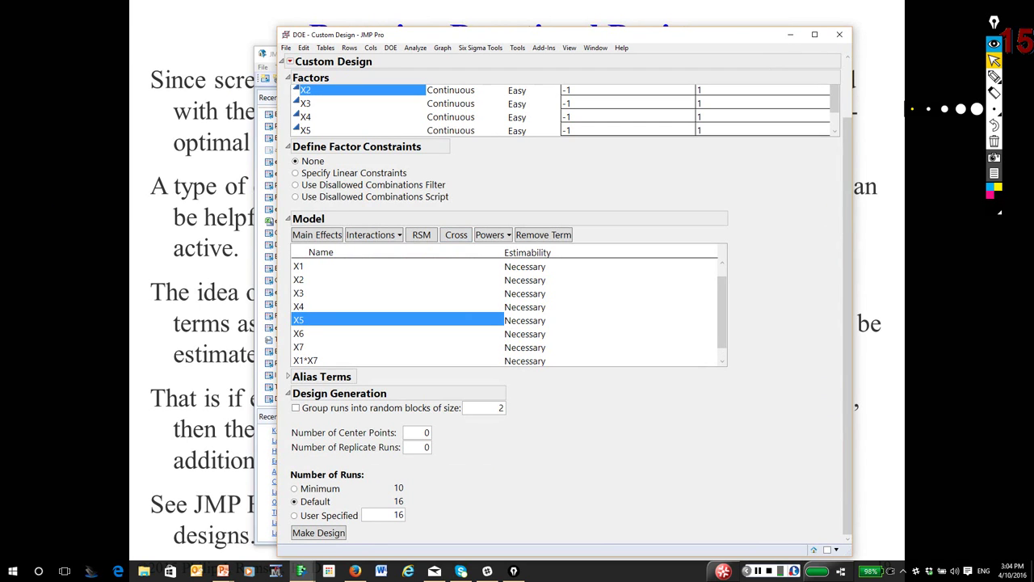
click(721, 360)
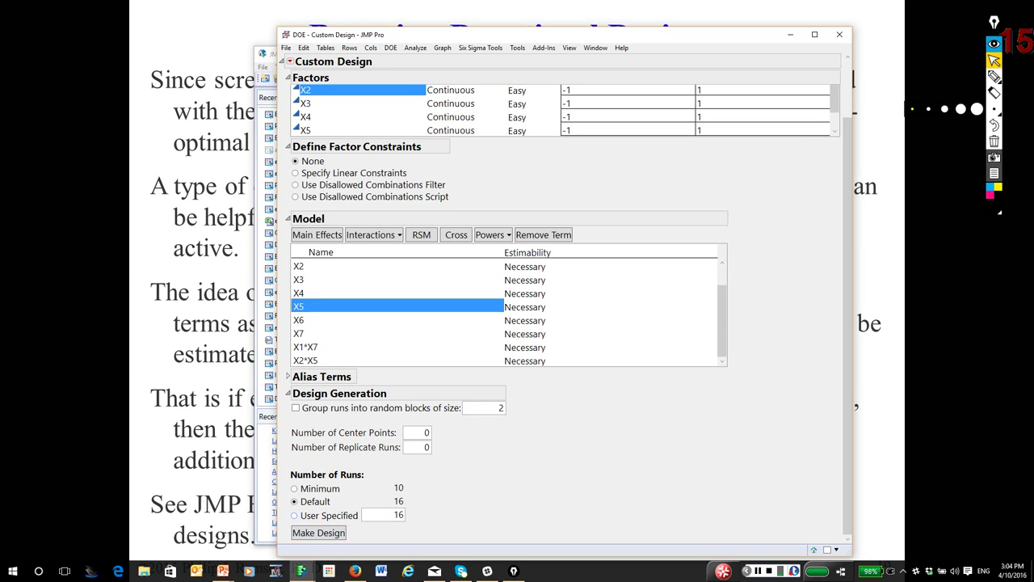
- Set 3 center points with a user-specified count of 20 runs and generate the design
click(294, 515)
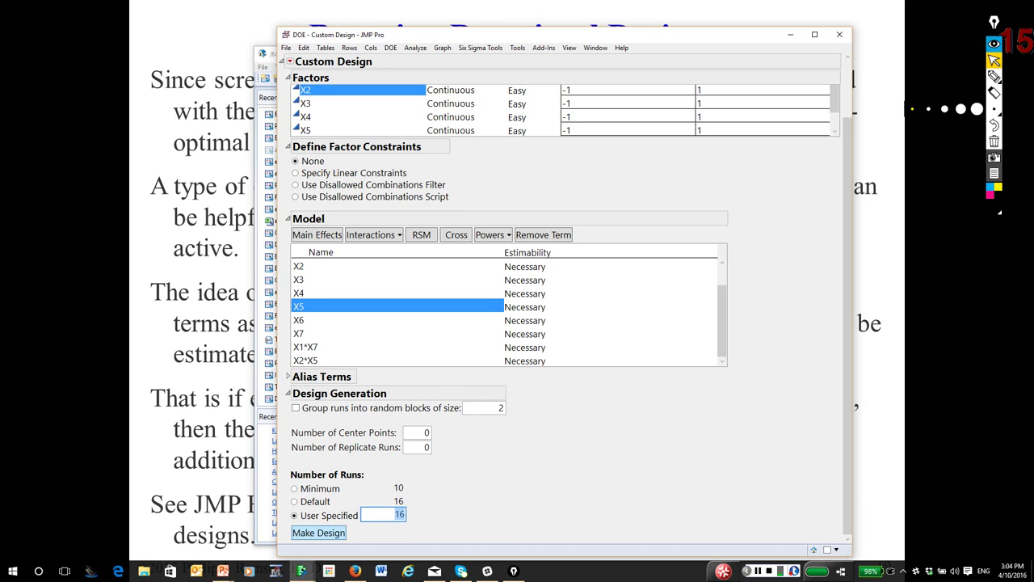
text(13)
click(417, 430)
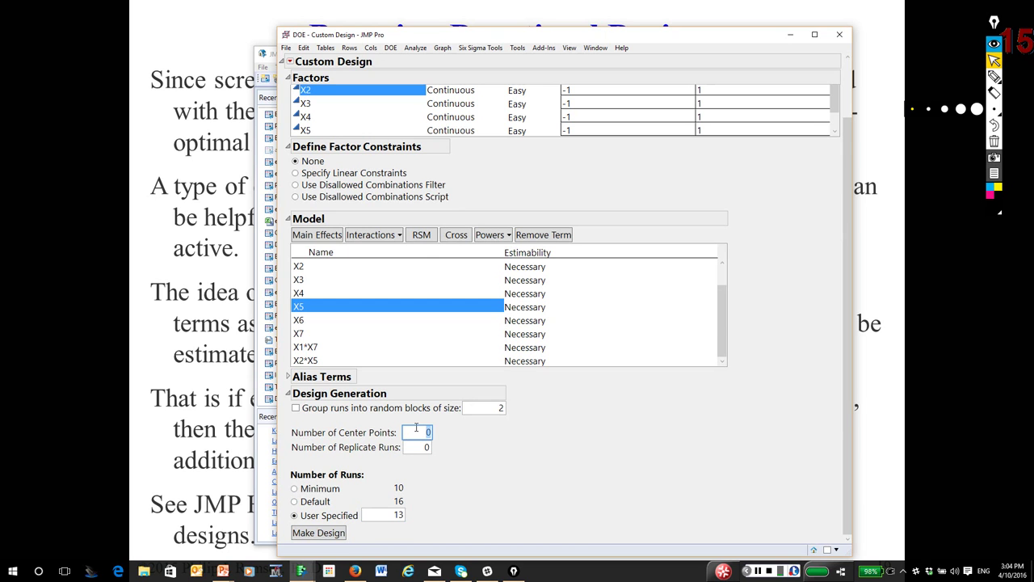
text(3)
key(Return)
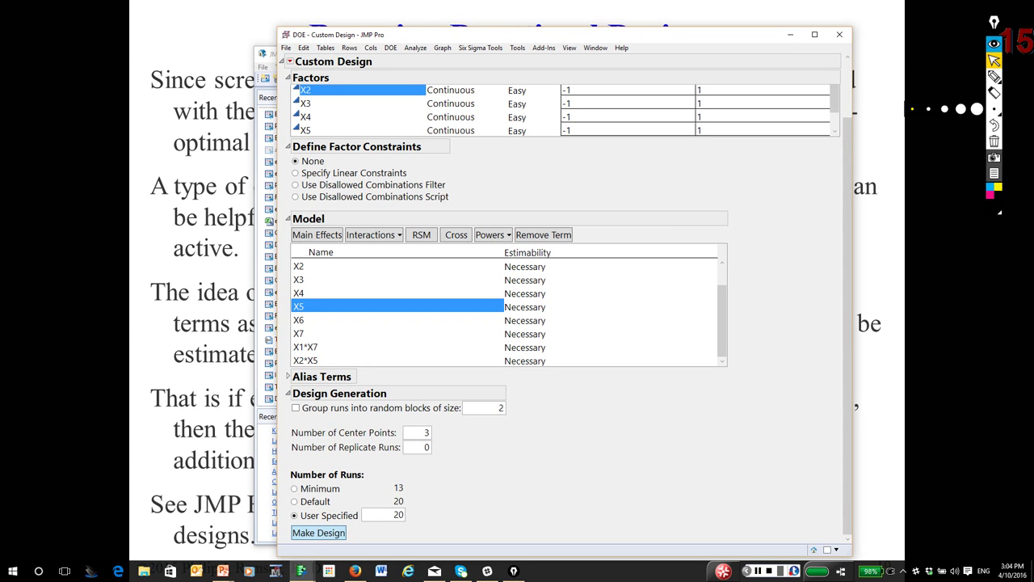
click(318, 533)
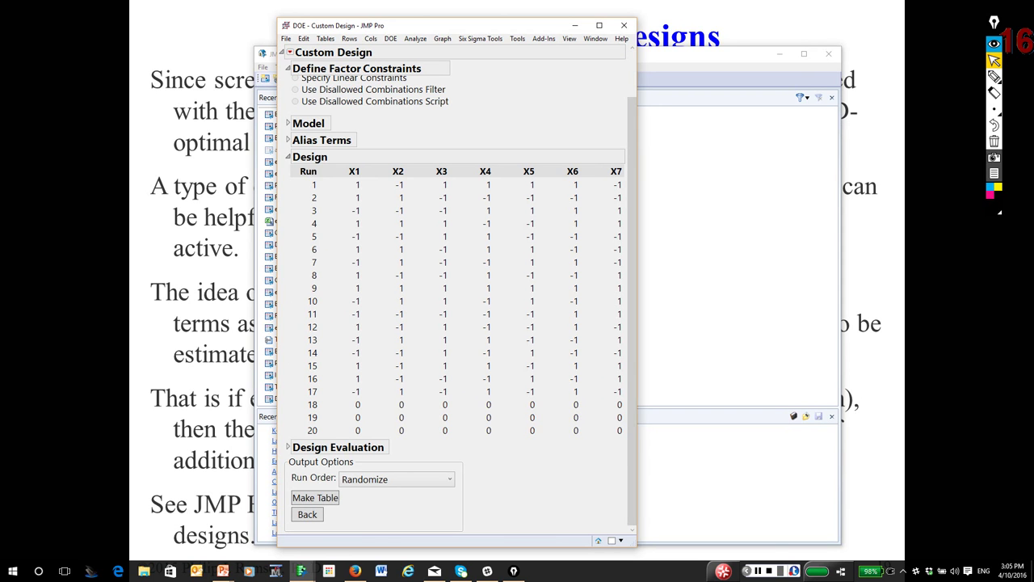
- Enlarge the design window and expand the Alias Matrix under Design Evaluation to examine how the effects are aliased
drag(635, 545, 771, 557)
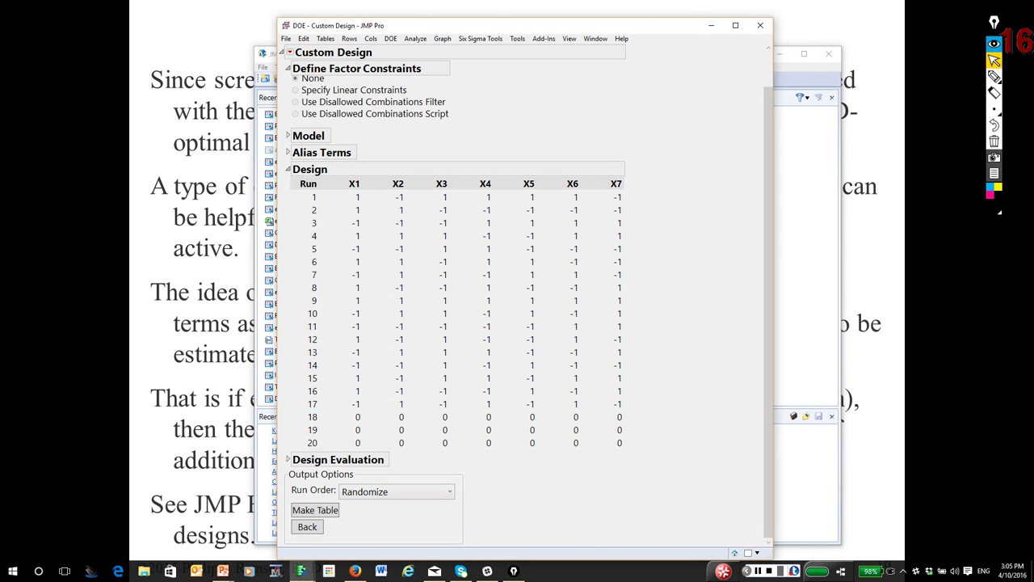
click(287, 459)
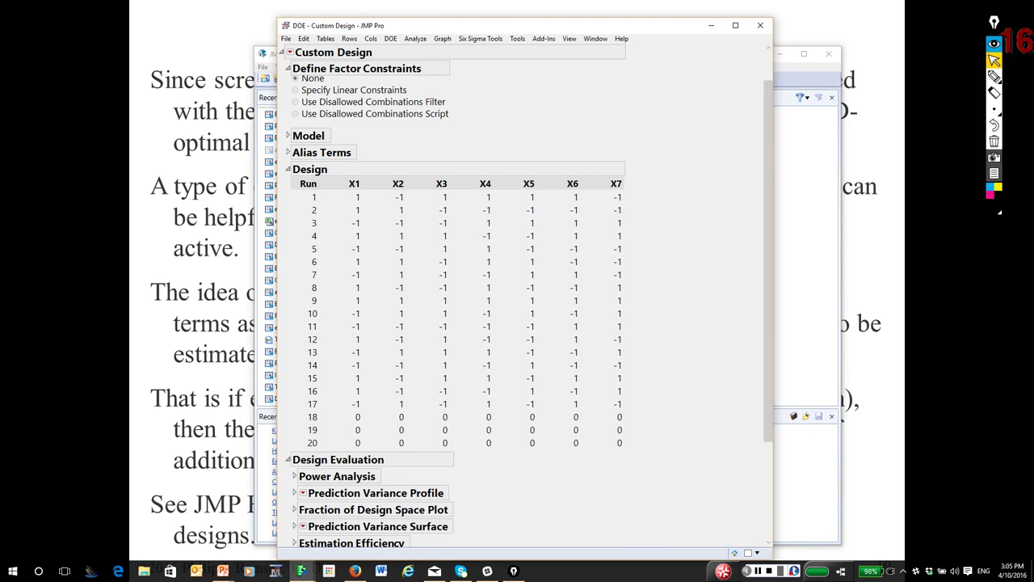
scroll(525, 307, down, 3)
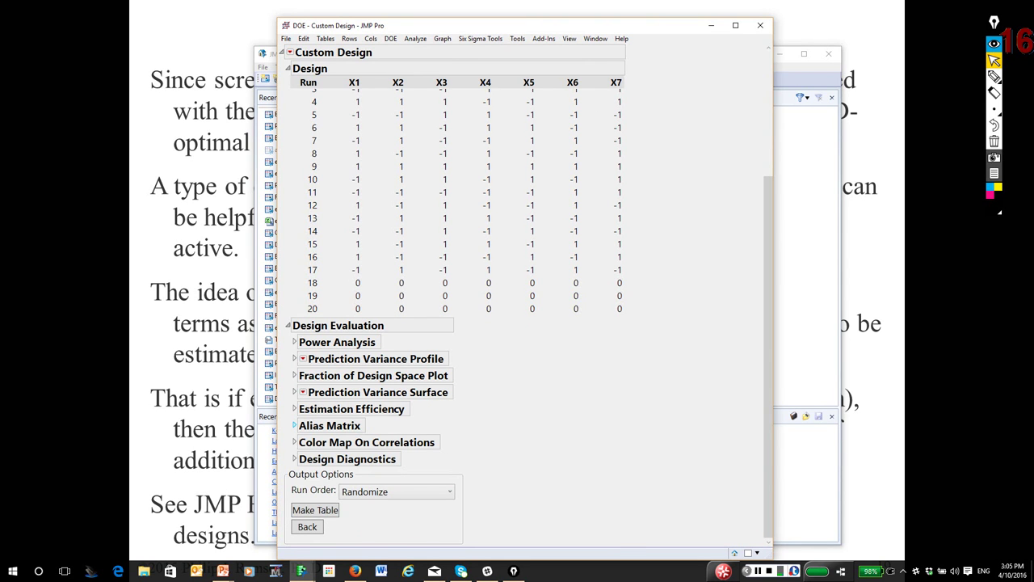
click(294, 425)
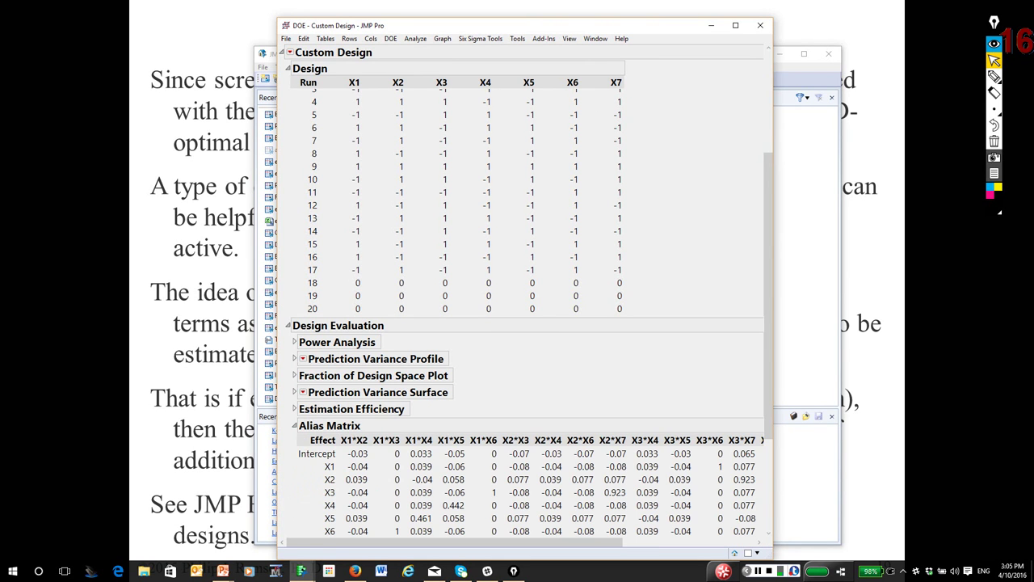
scroll(525, 323, down, 3)
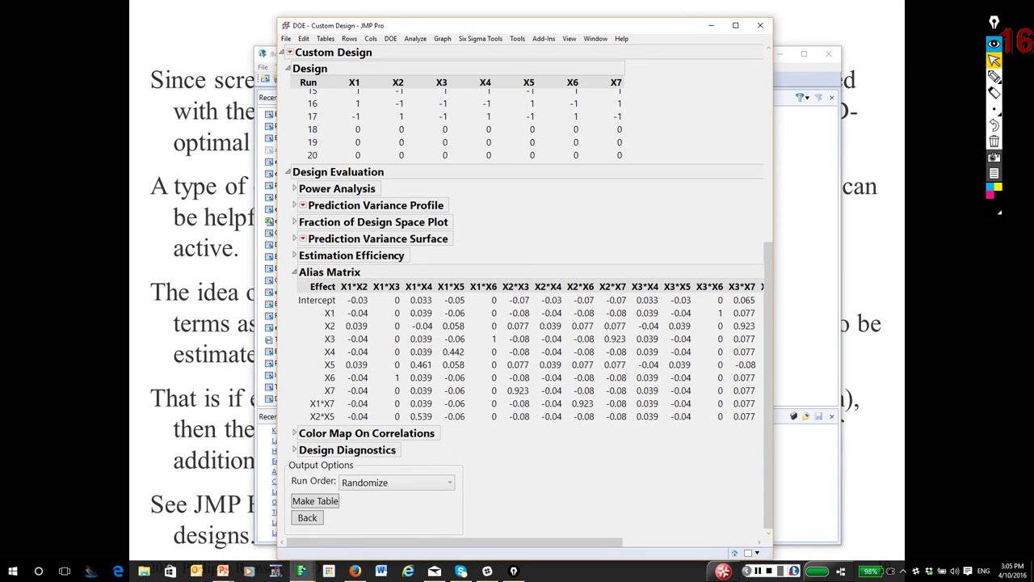
- Create the design's data table, run a Multivariate correlation analysis on columns X1 to X7, and close the report after viewing it
click(315, 501)
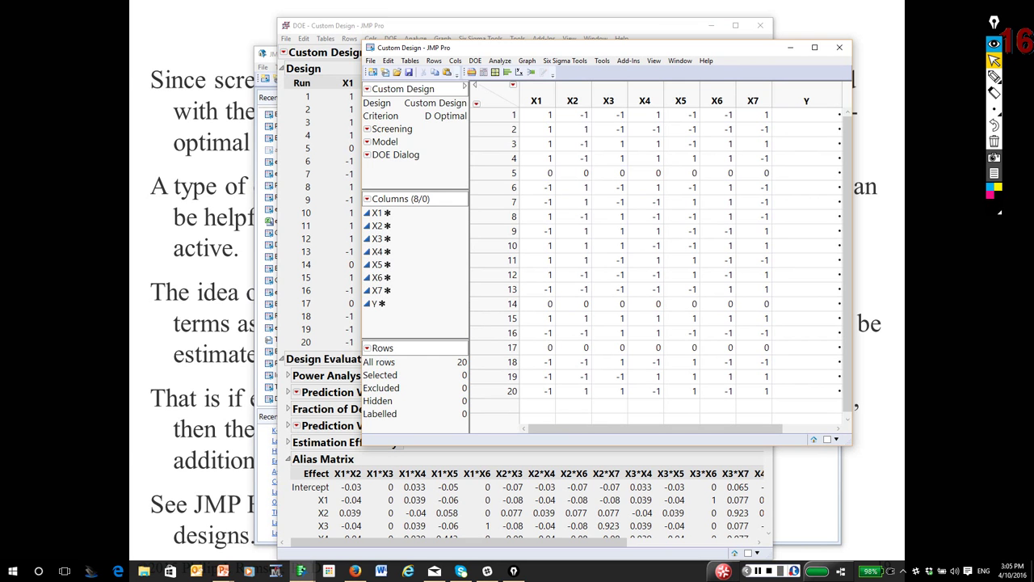
click(499, 61)
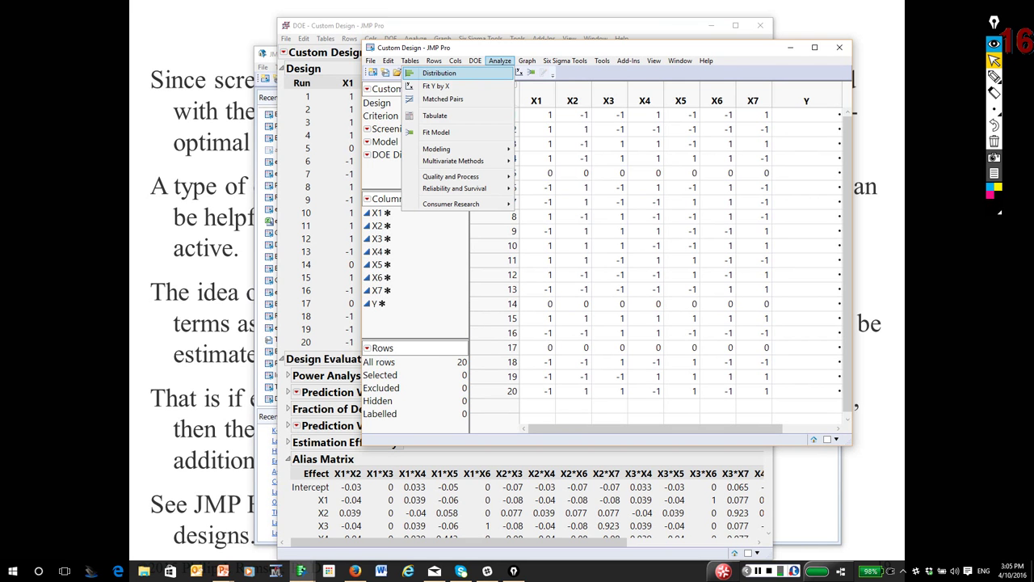
mouse_move(452, 160)
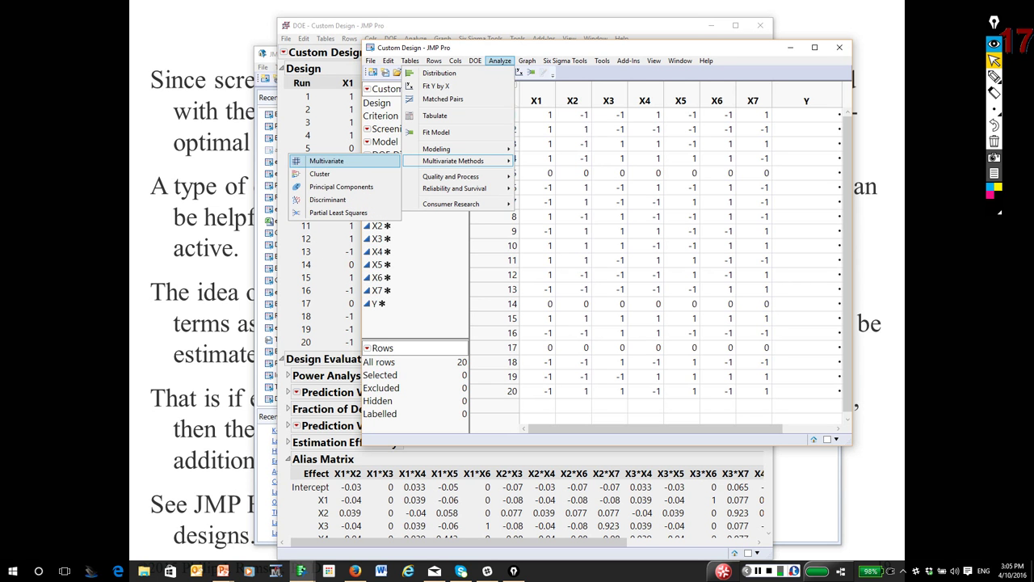
click(326, 161)
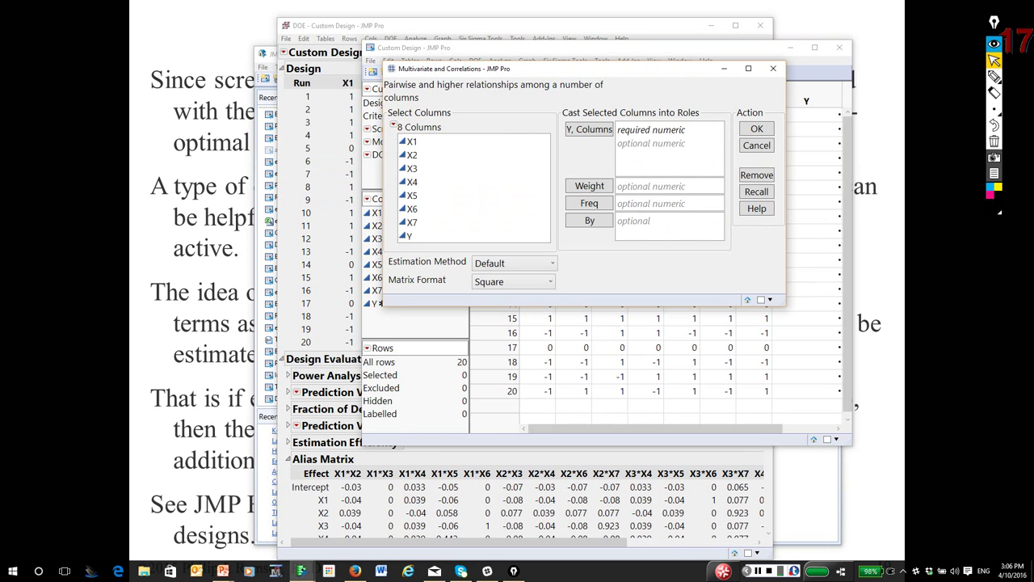
drag(412, 141, 412, 223)
click(589, 129)
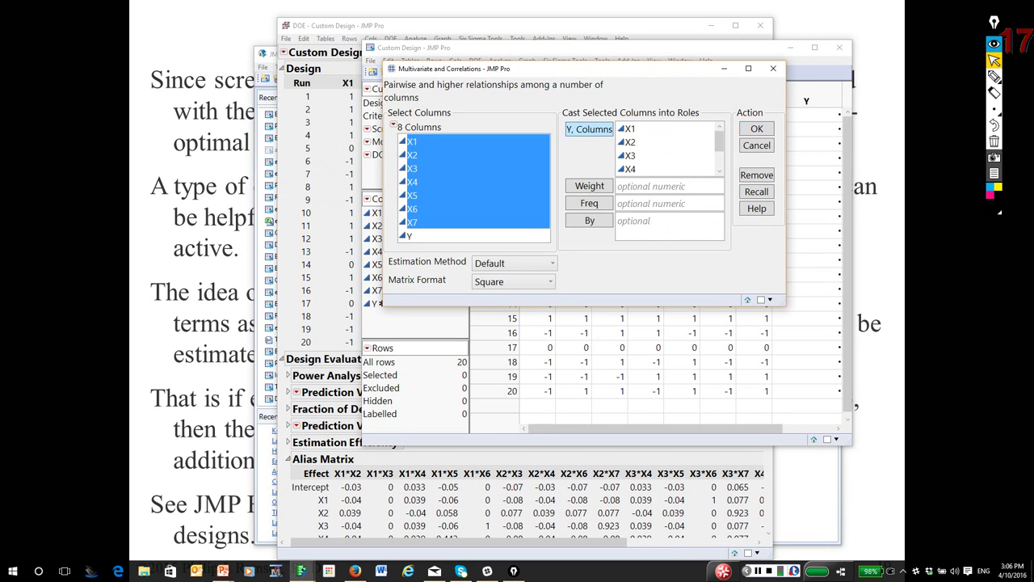
key(Return)
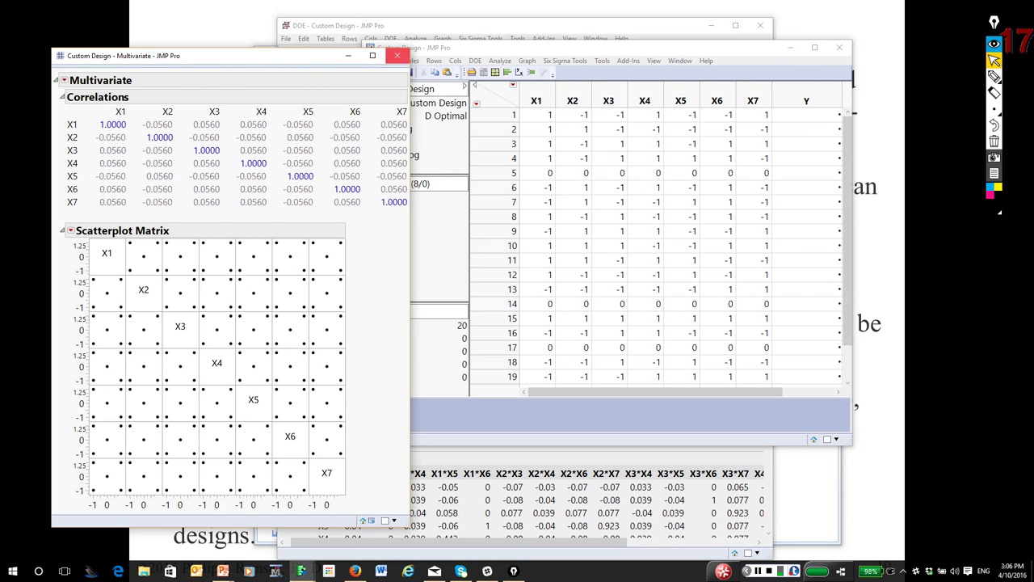
click(400, 57)
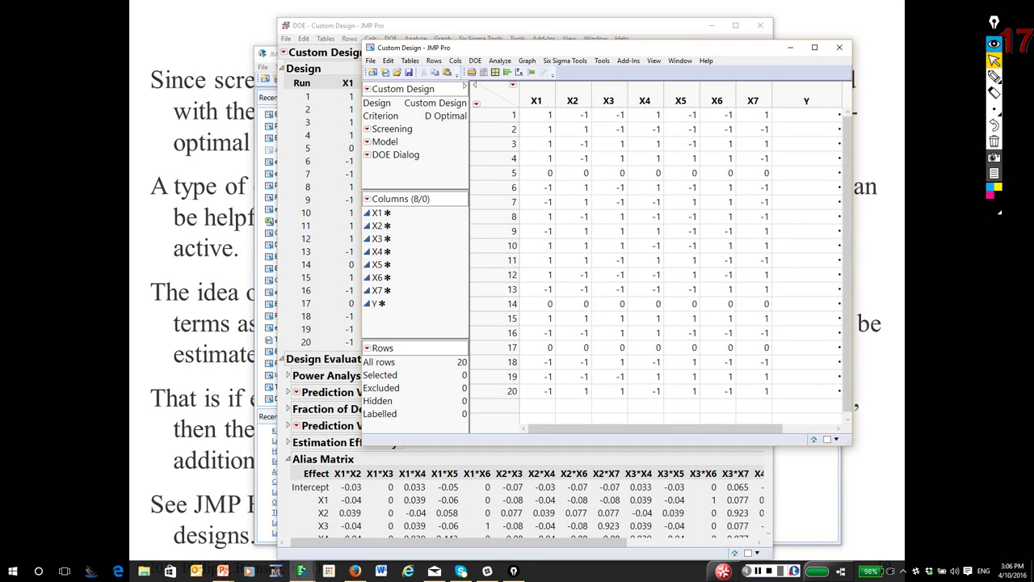
right_click(396, 155)
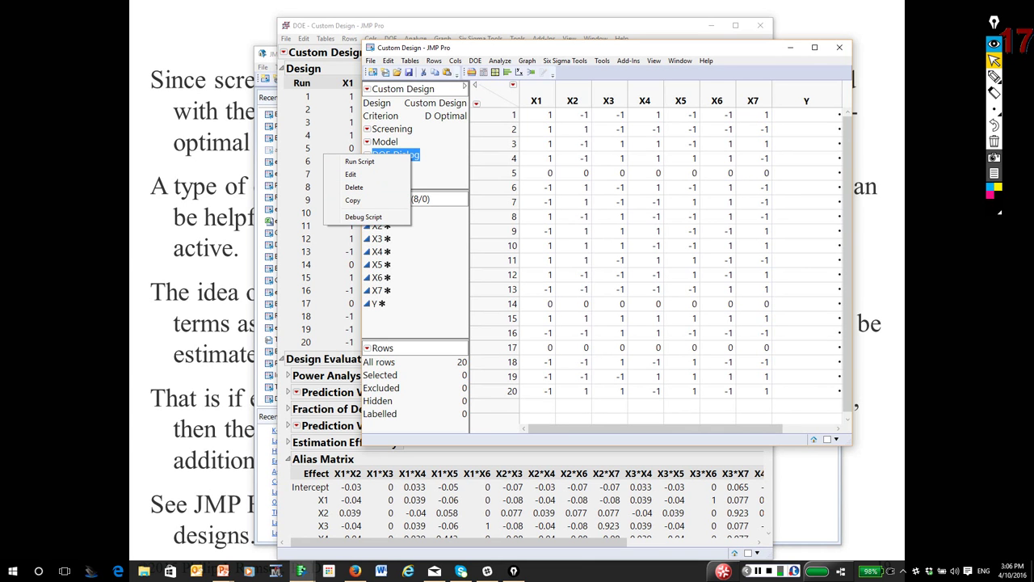
key(Escape)
click(413, 156)
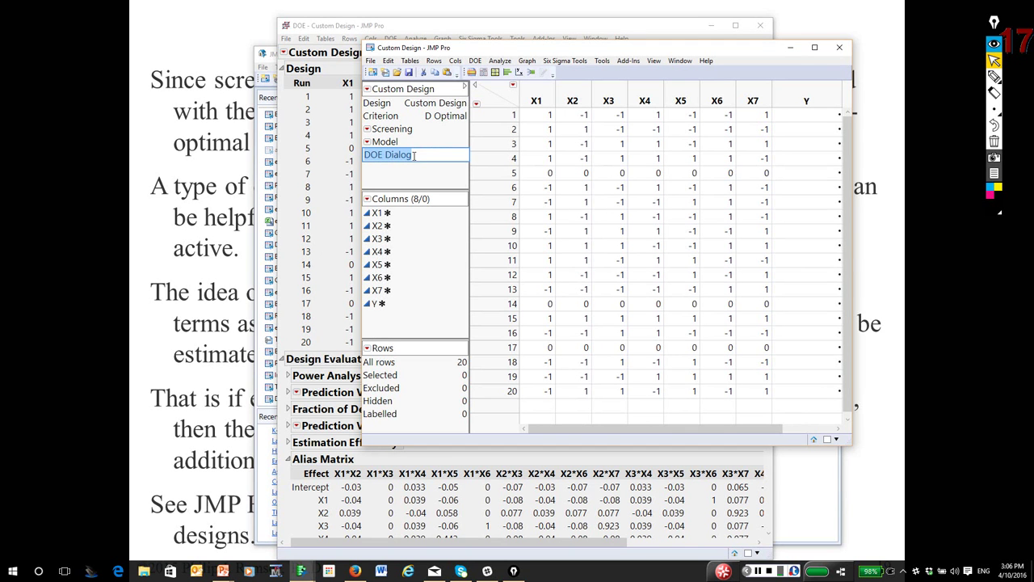
key(Escape)
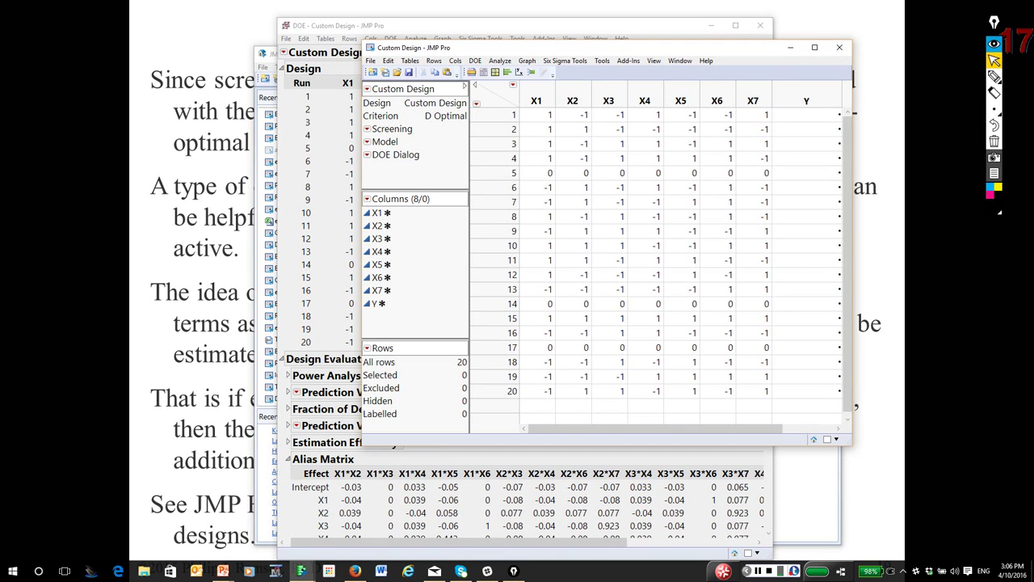
- Return from the generated 20-run design to its specification and bring the X1*X7 and X2*X5 model terms into view
key(alt+Tab)
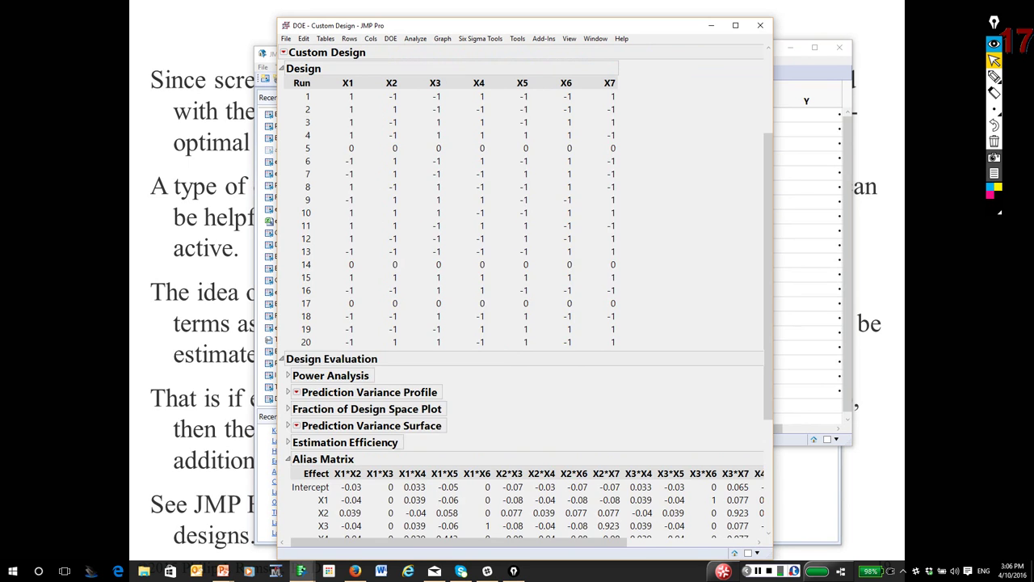
scroll(521, 307, down, 5)
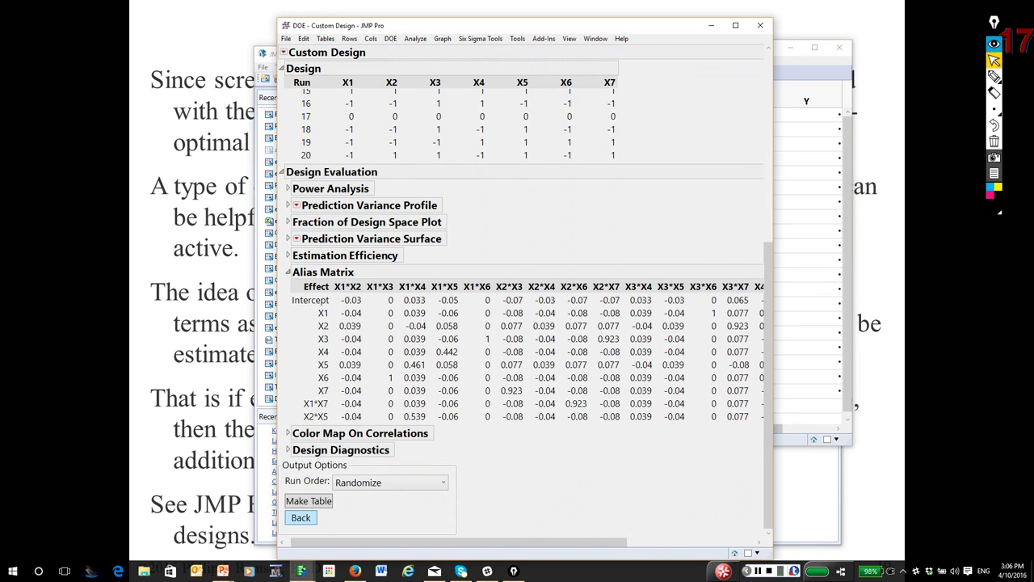
click(300, 517)
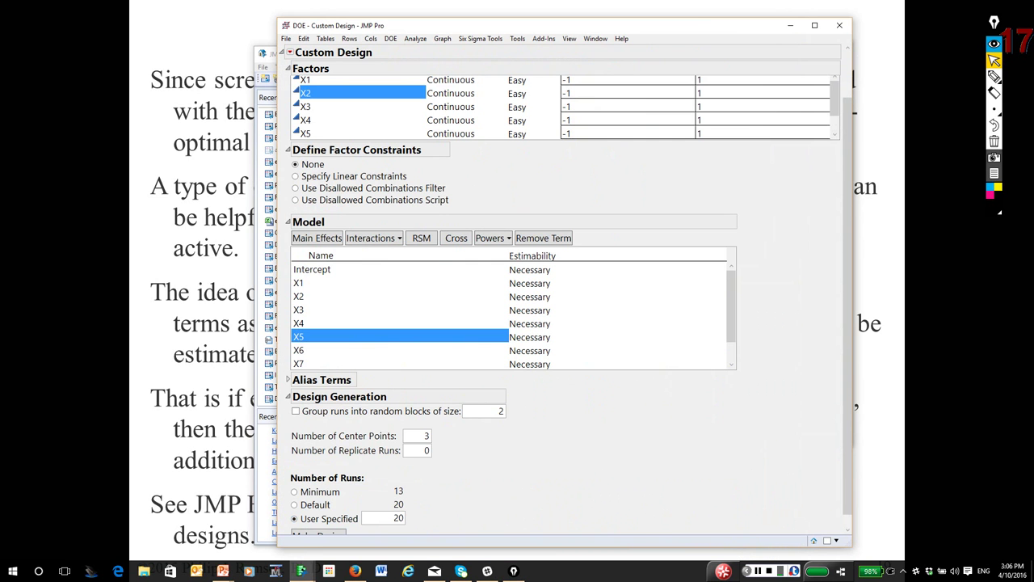
scroll(565, 323, down, 1)
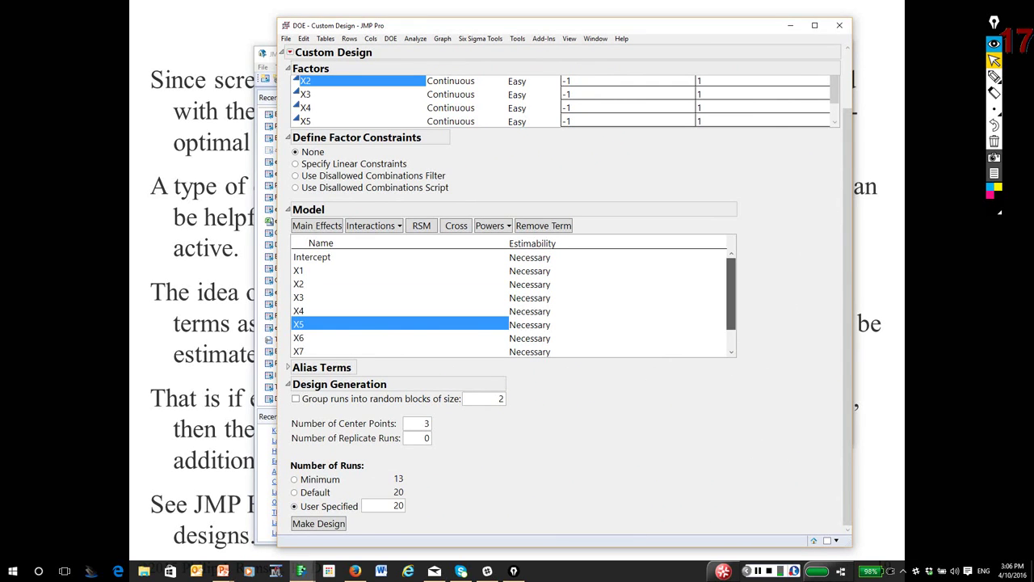
scroll(509, 303, down, 1)
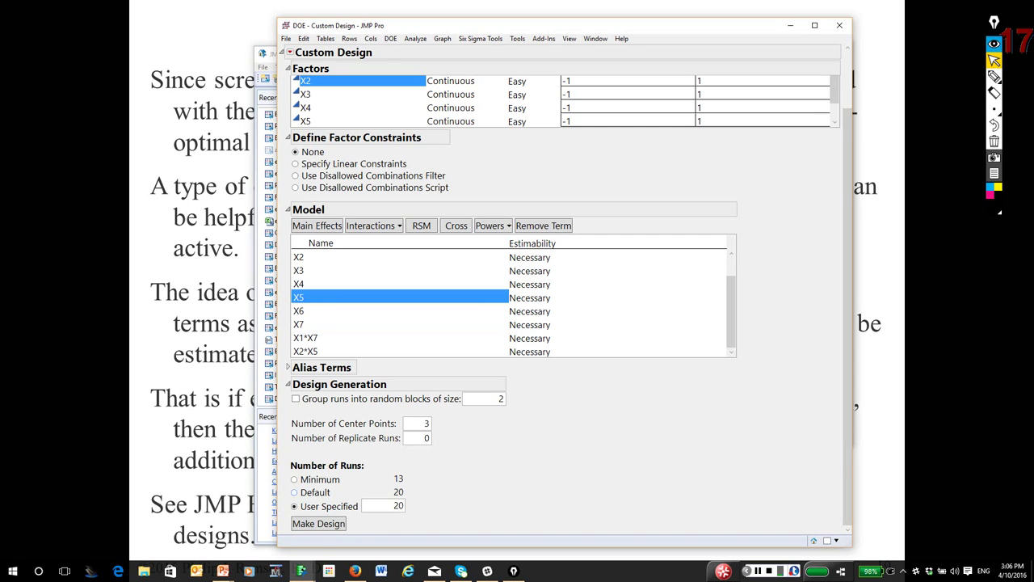
click(294, 479)
click(295, 506)
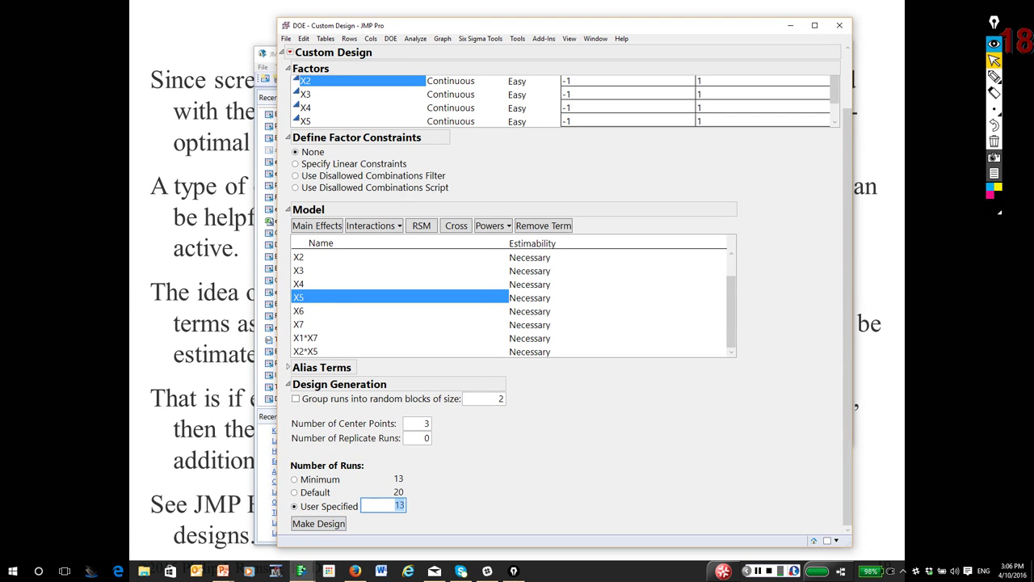
text(11)
click(731, 311)
click(529, 338)
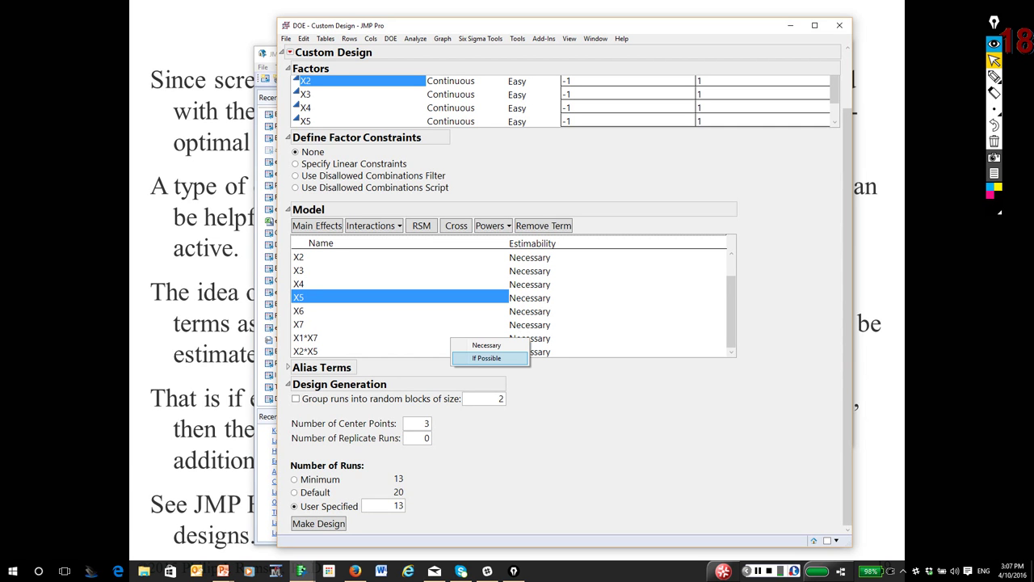
click(486, 358)
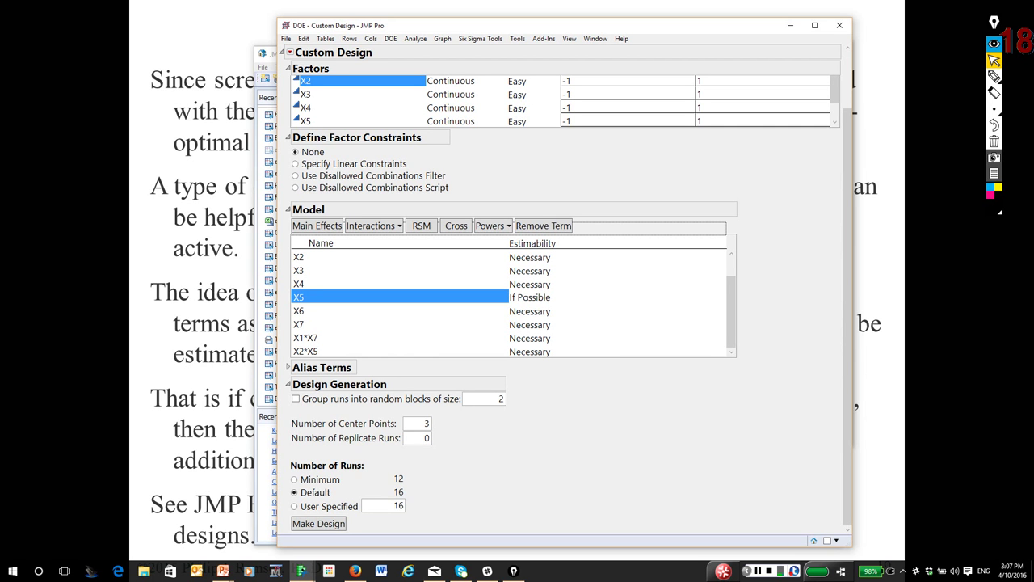
click(525, 297)
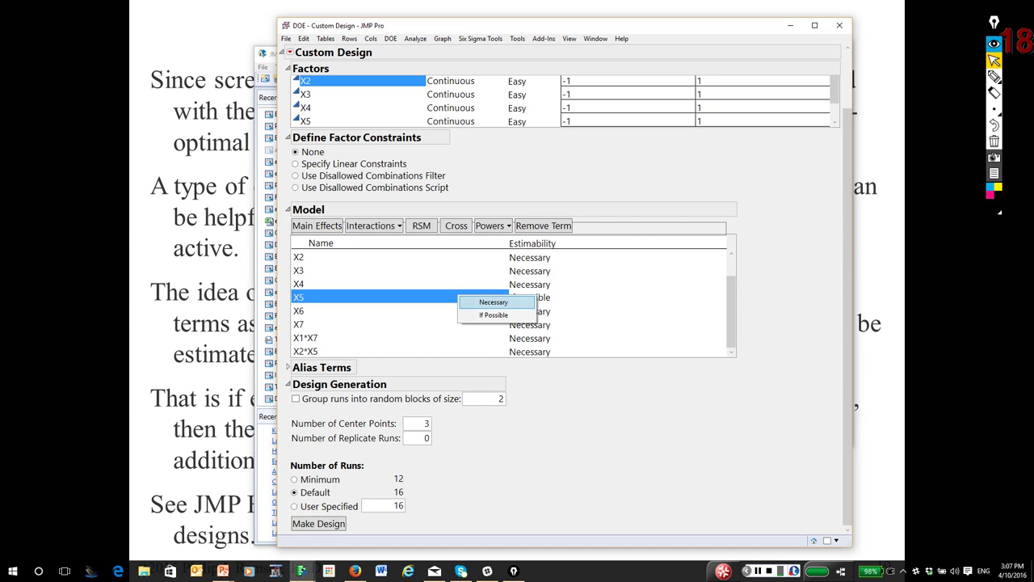
click(493, 301)
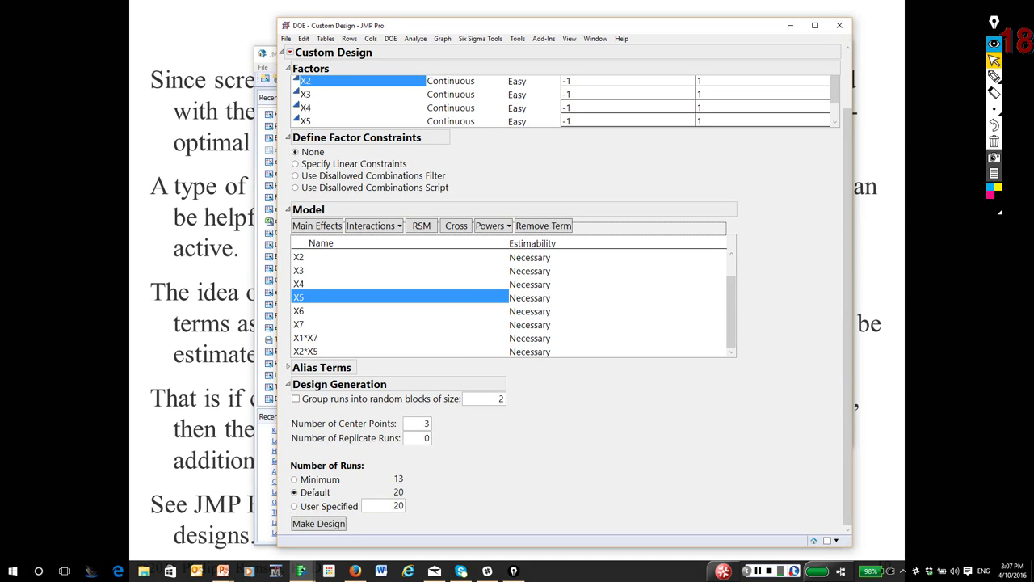
- Set the estimability of X1*X7 and X2*X5 to If Possible and generate the design with the minimum of 11 runs
click(516, 339)
click(472, 360)
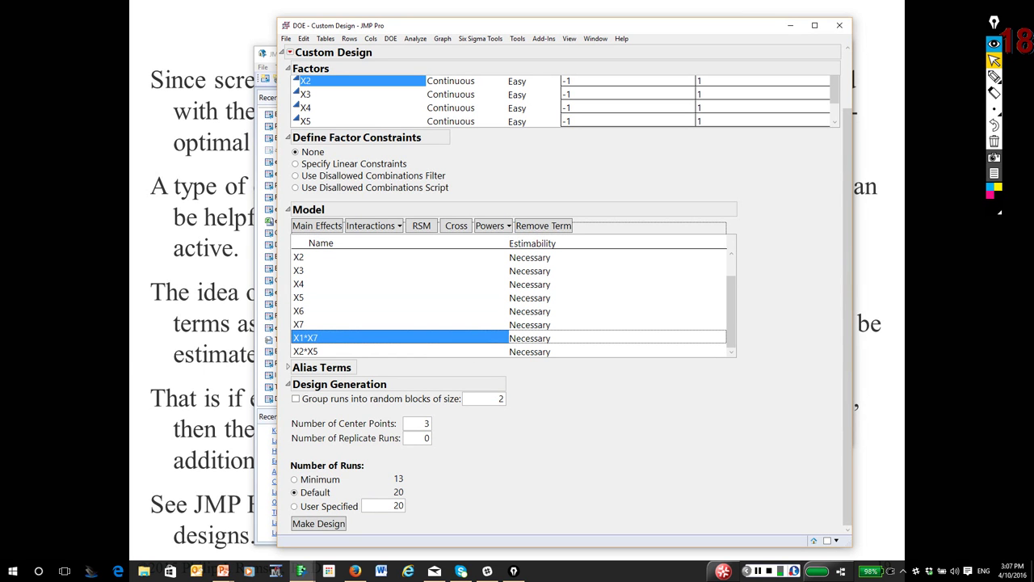
click(516, 338)
click(496, 358)
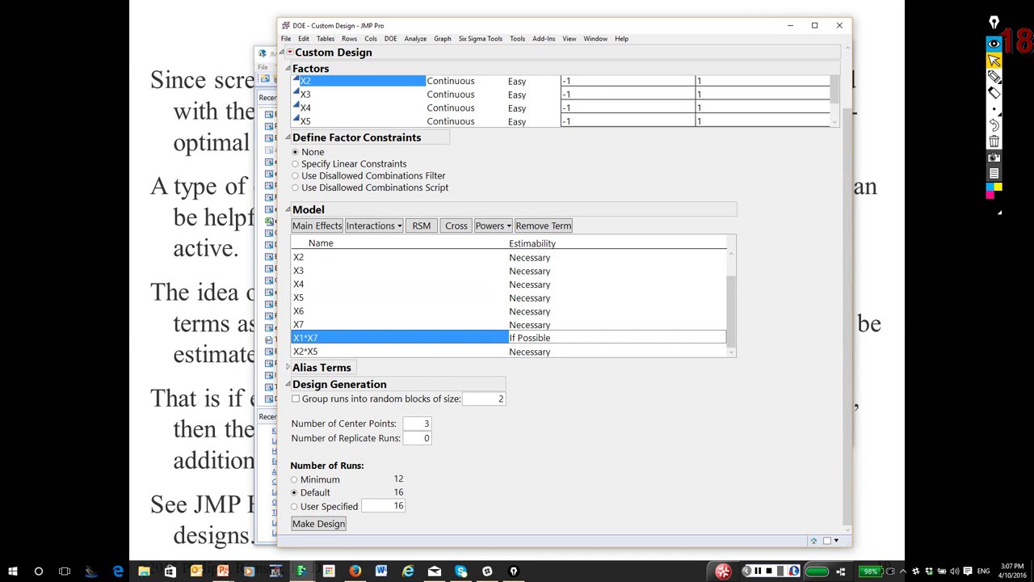
click(515, 352)
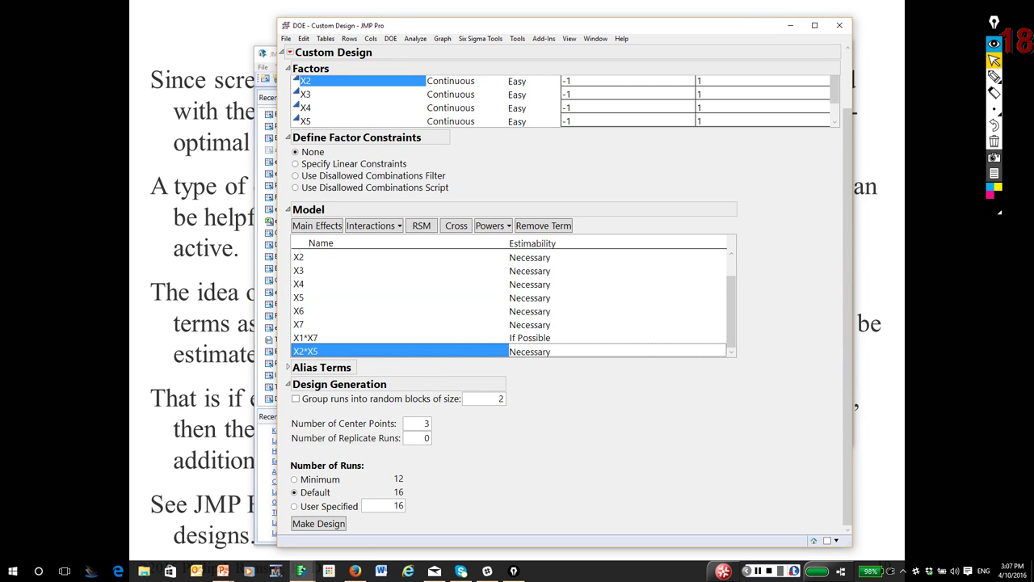
right_click(440, 352)
click(475, 370)
click(294, 479)
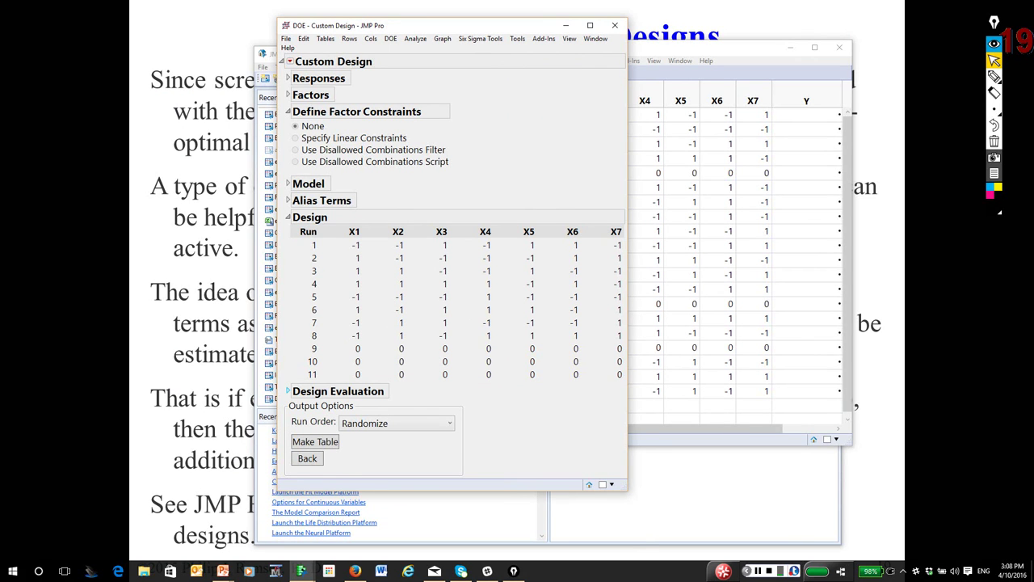
- Examine the 11-run design's Alias Matrix under Design Evaluation, close the design window and return to the slide show
click(288, 390)
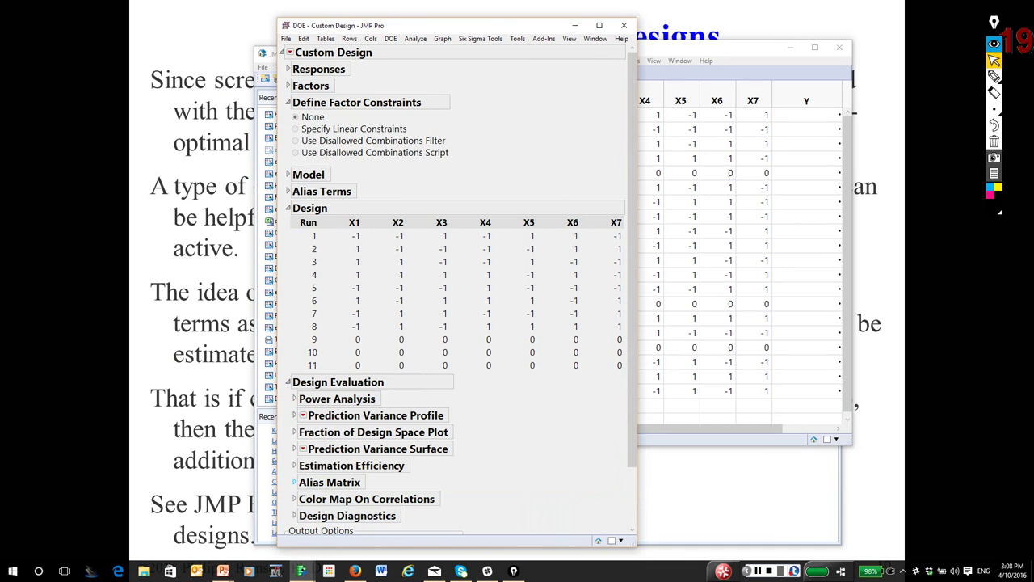
click(294, 482)
scroll(618, 291, down, 3)
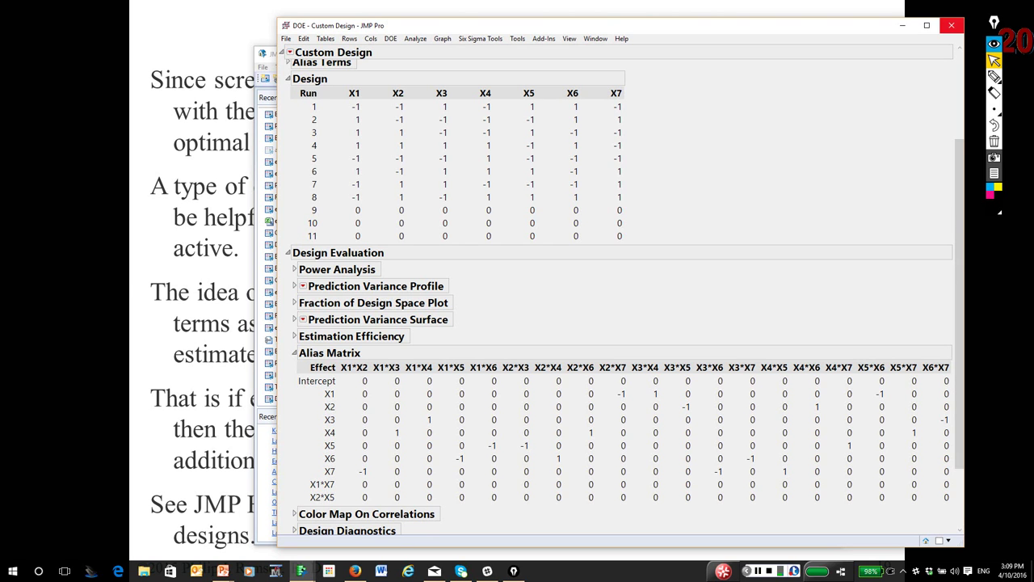
click(951, 25)
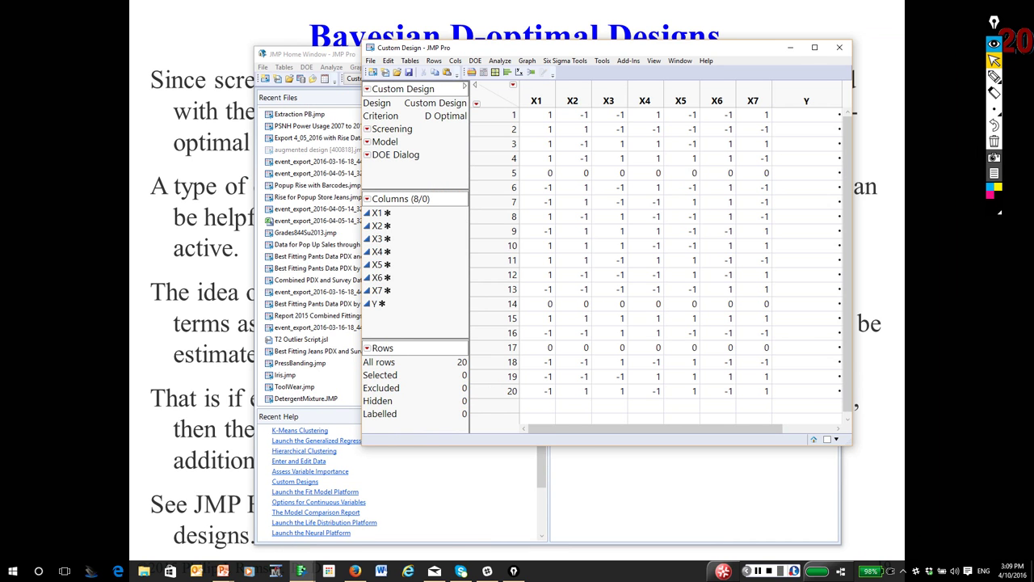
key(alt+Tab)
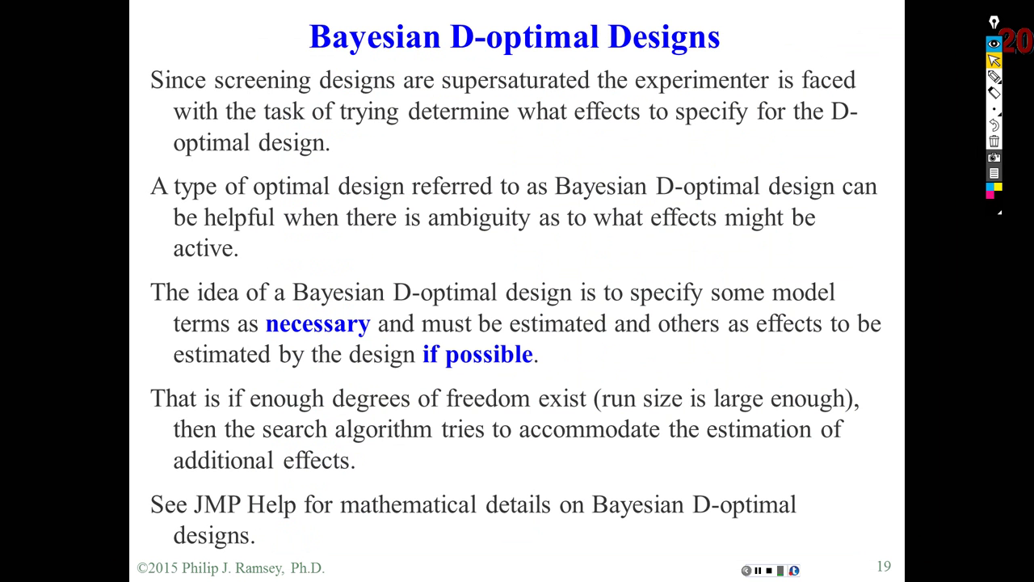
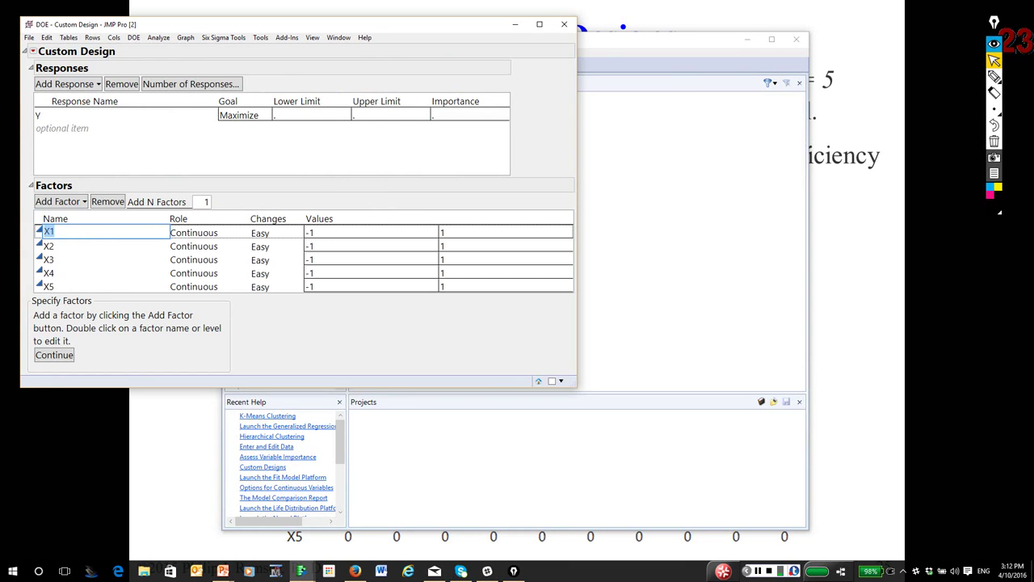
- Set the optimality criterion of the five-factor custom design to Make Alias Optimal Design
click(32, 51)
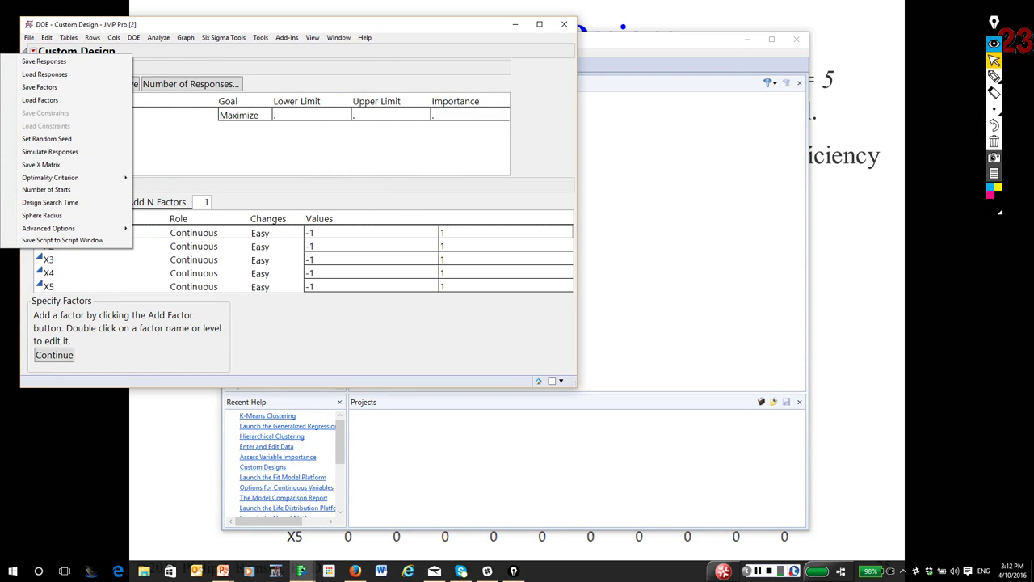
mouse_move(81, 177)
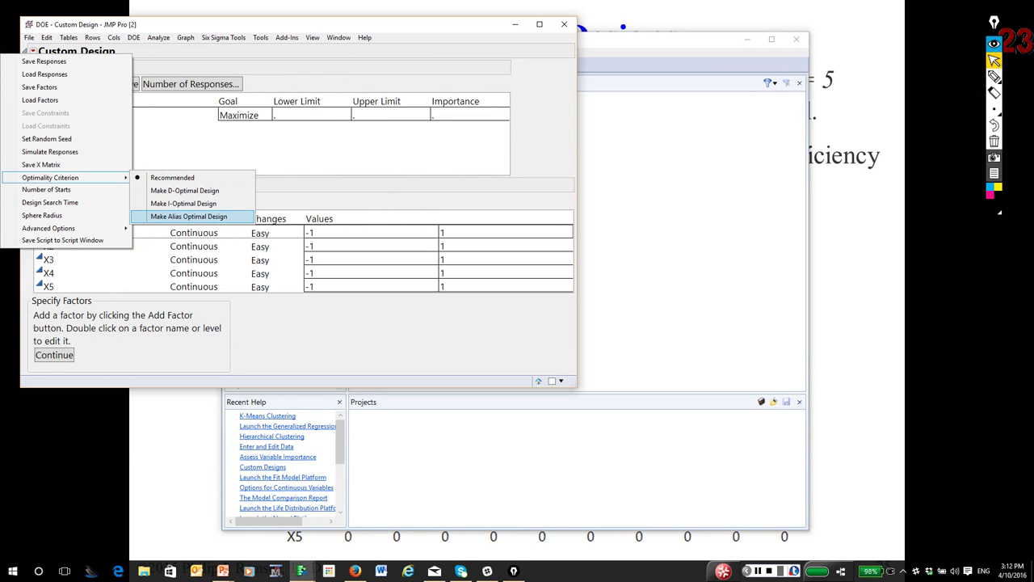
click(188, 216)
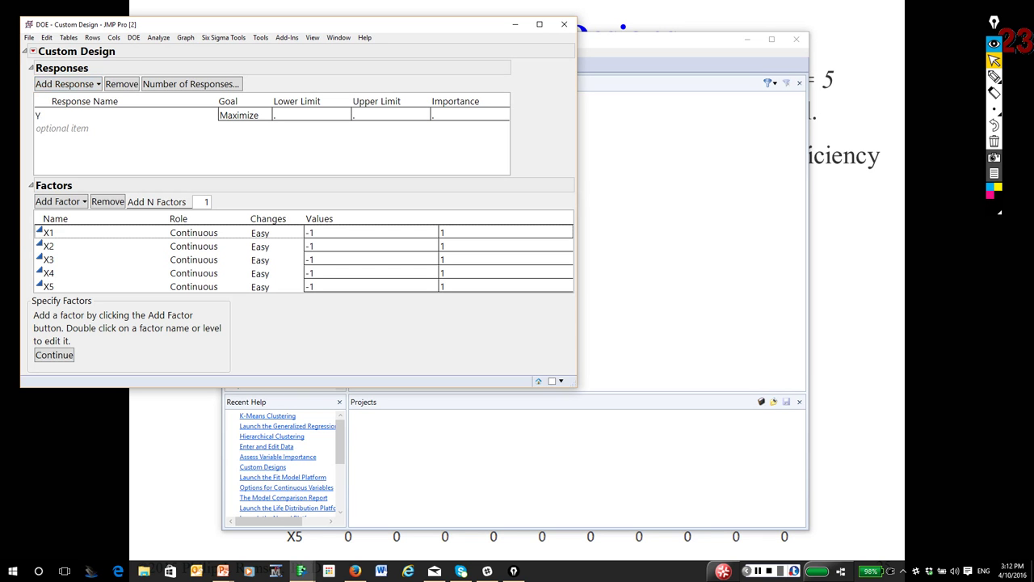
- Set the D Efficiency Weight to 0.9 for the relative importance of D-efficiency to alias reduction
click(32, 51)
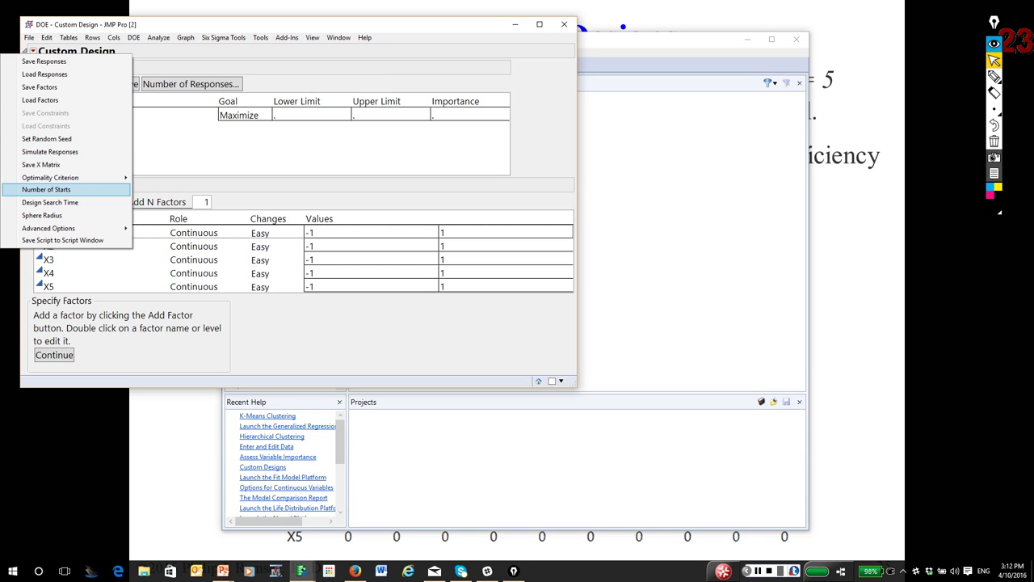
mouse_move(72, 177)
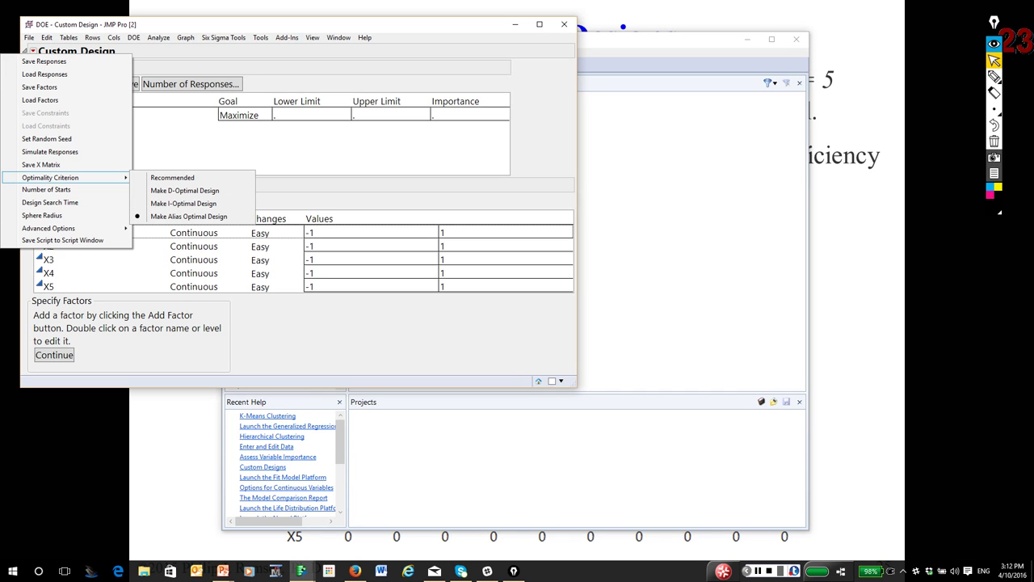
mouse_move(81, 228)
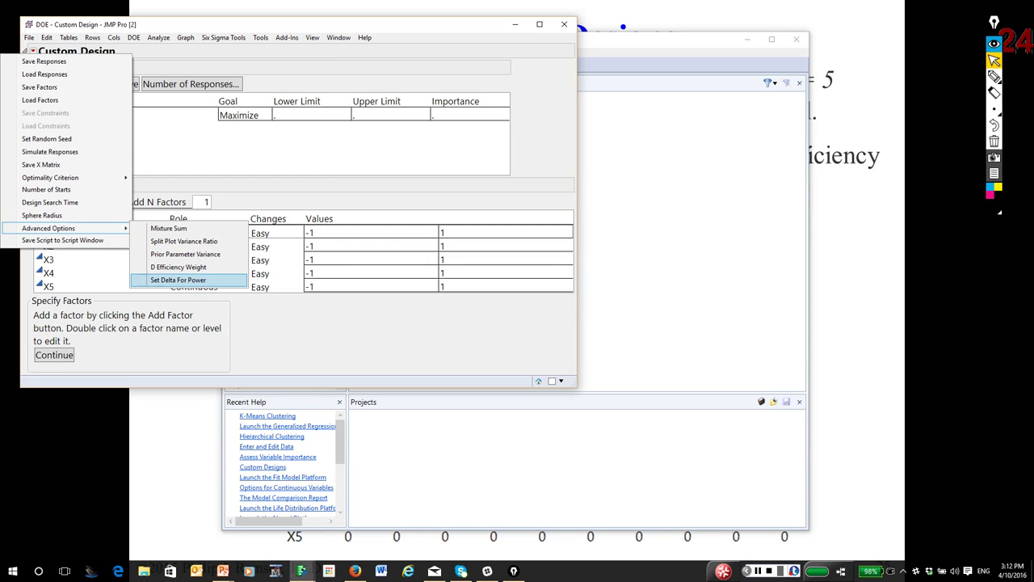
click(178, 267)
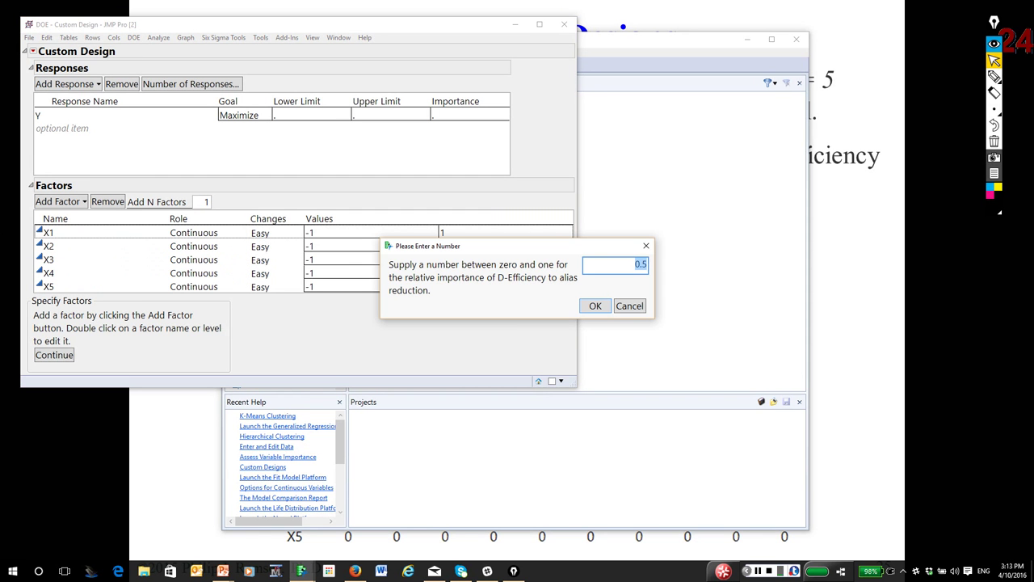
text(0.9)
key(Return)
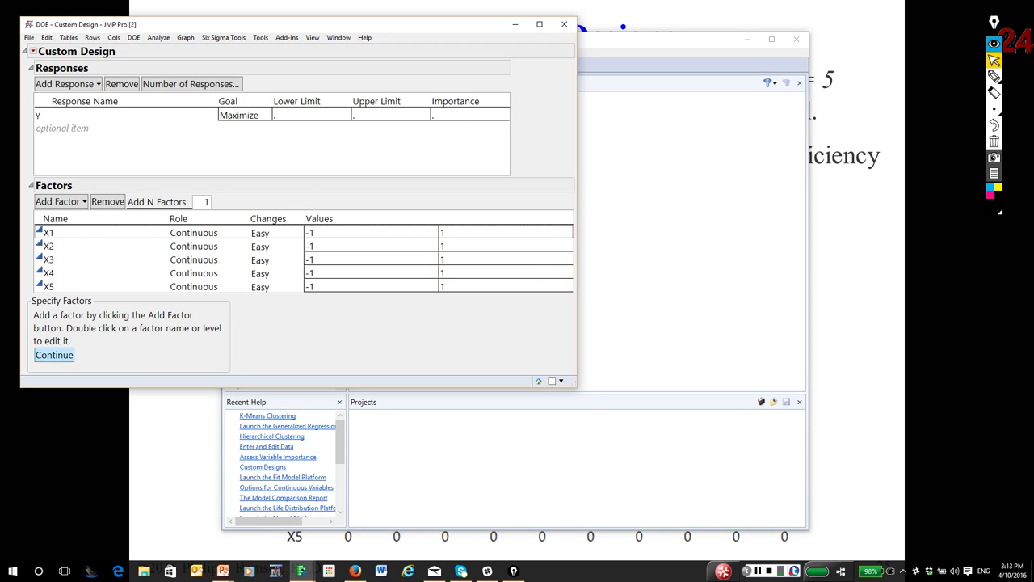
- Continue from the factor definitions to the model and add all 2nd-order interactions
click(54, 354)
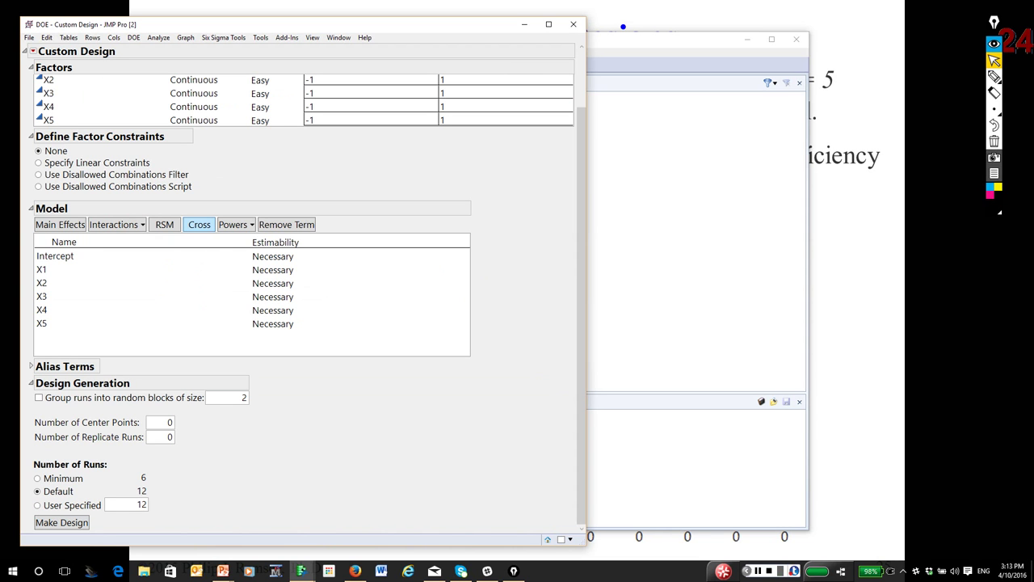
click(115, 224)
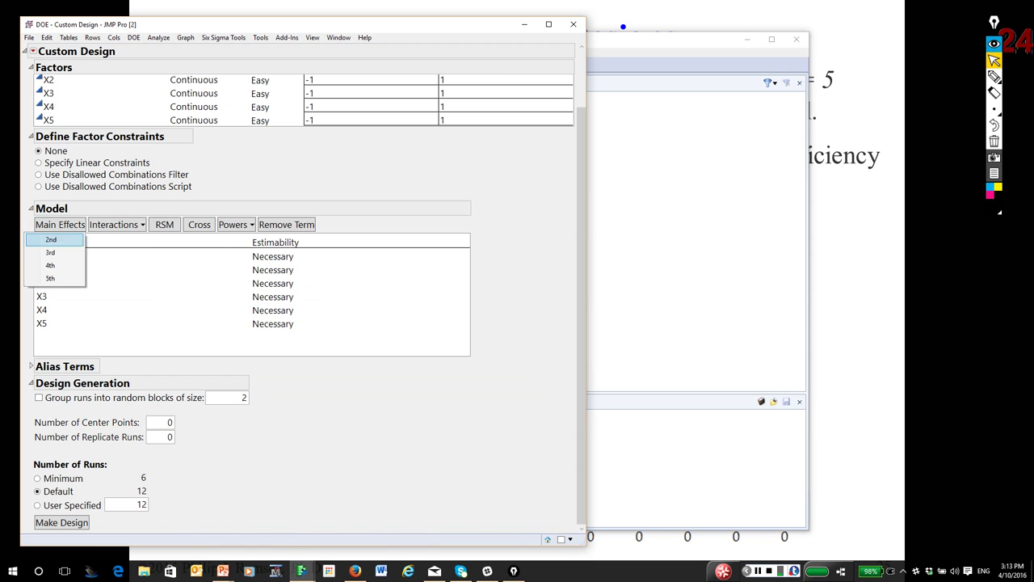
click(51, 240)
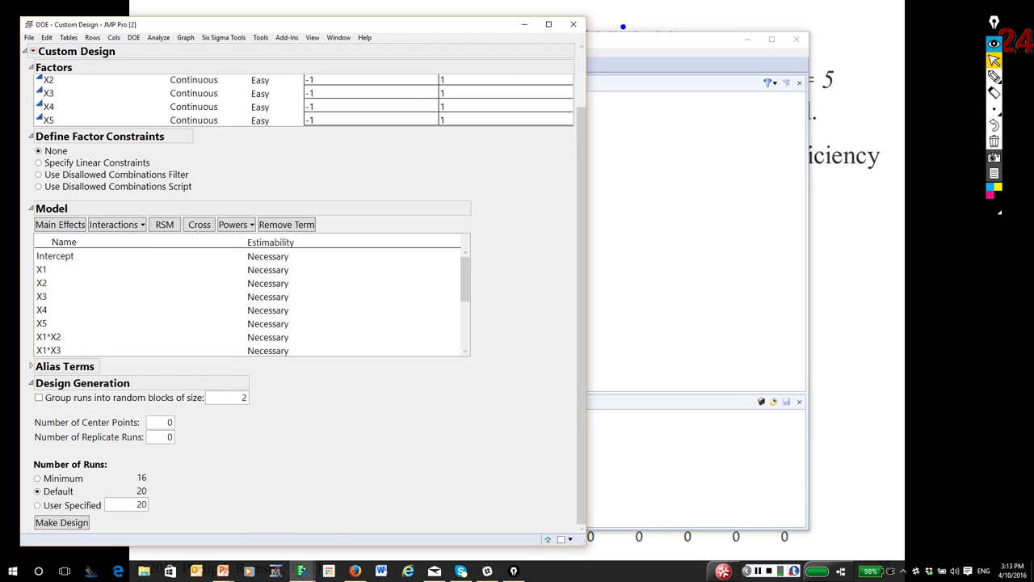
- Set the estimability of the X1*X2, X1*X3, X1*X4 and X1*X5 model terms to If Possible
click(275, 337)
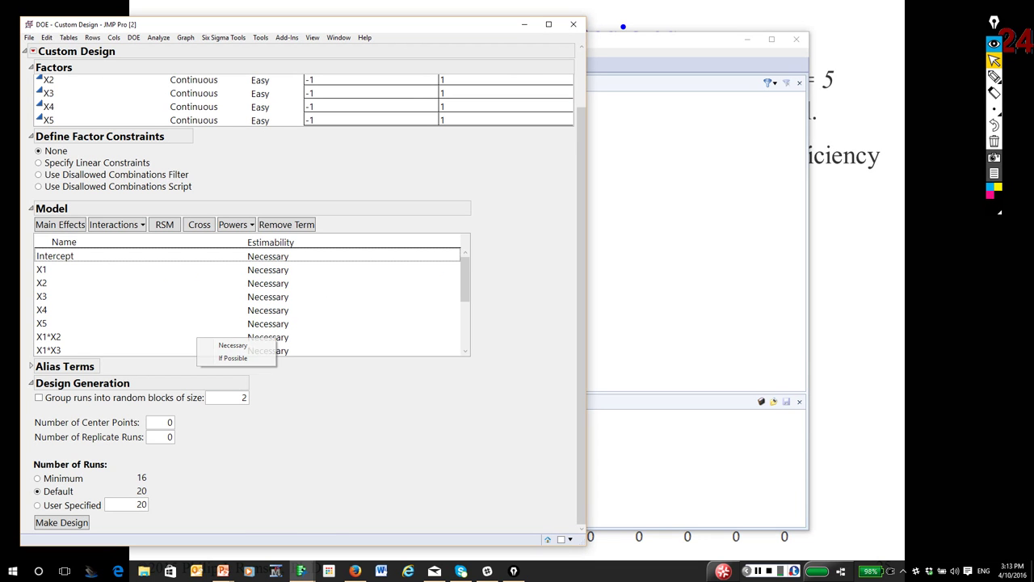
click(233, 358)
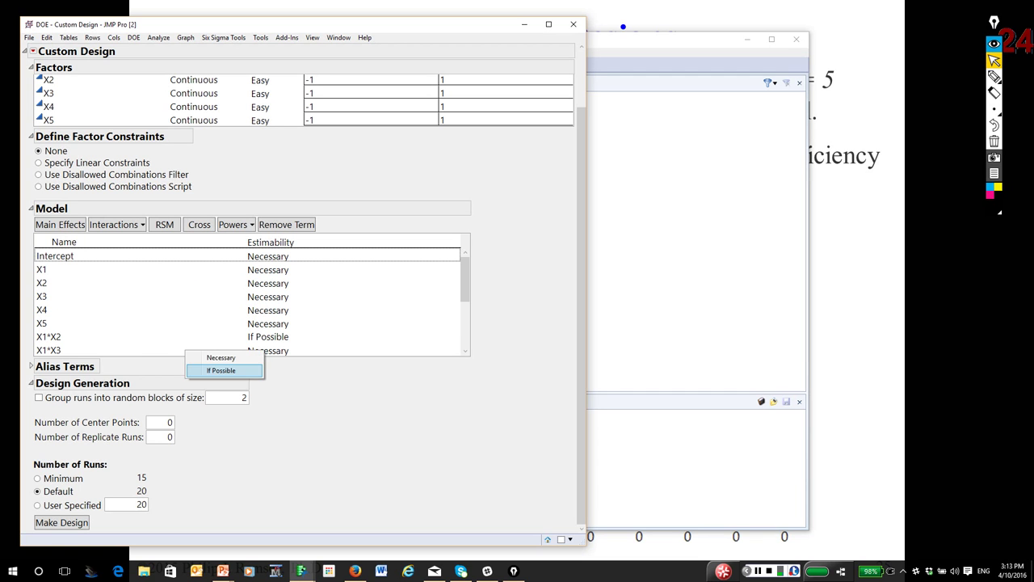
click(221, 370)
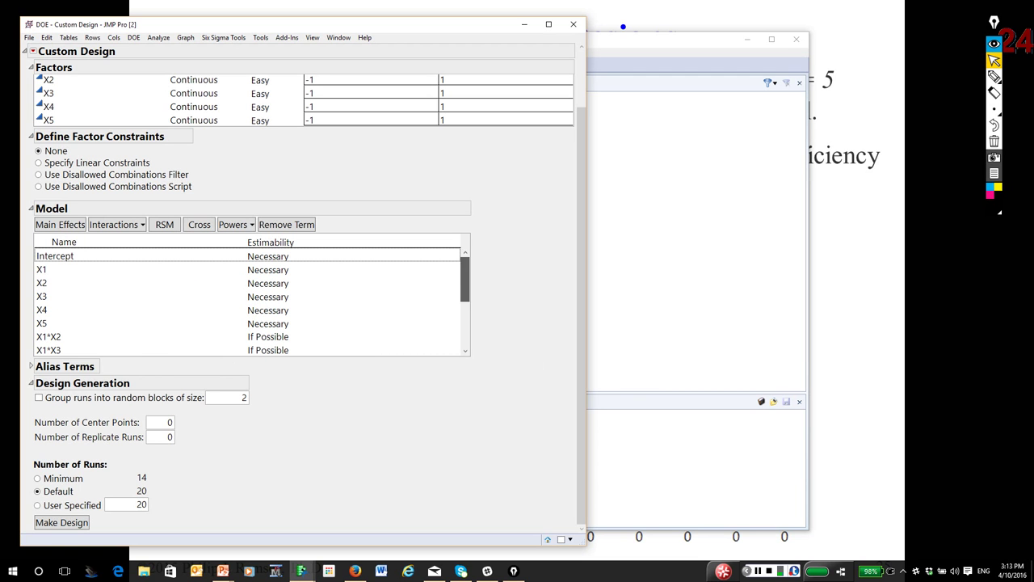
drag(464, 279, 464, 305)
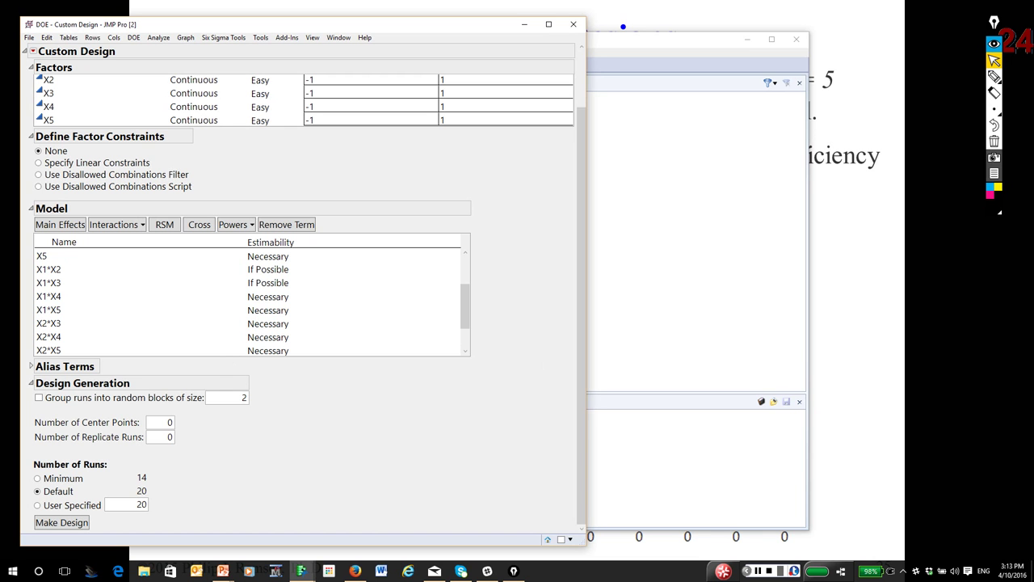
click(272, 297)
click(228, 317)
click(251, 309)
click(206, 328)
- Set the estimability of the X2*X3, X2*X4 and X2*X5 model terms to If Possible
click(271, 323)
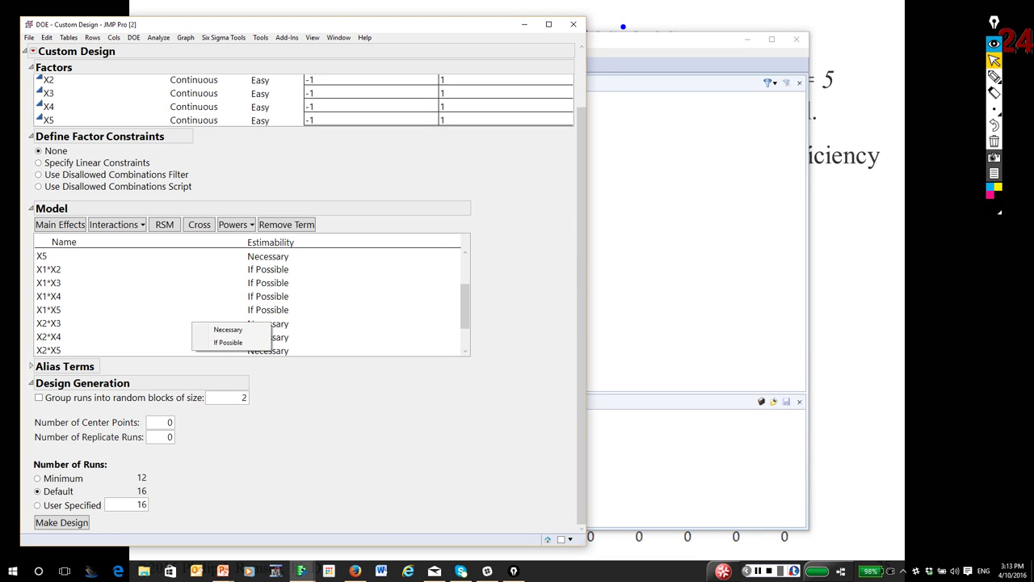
click(228, 342)
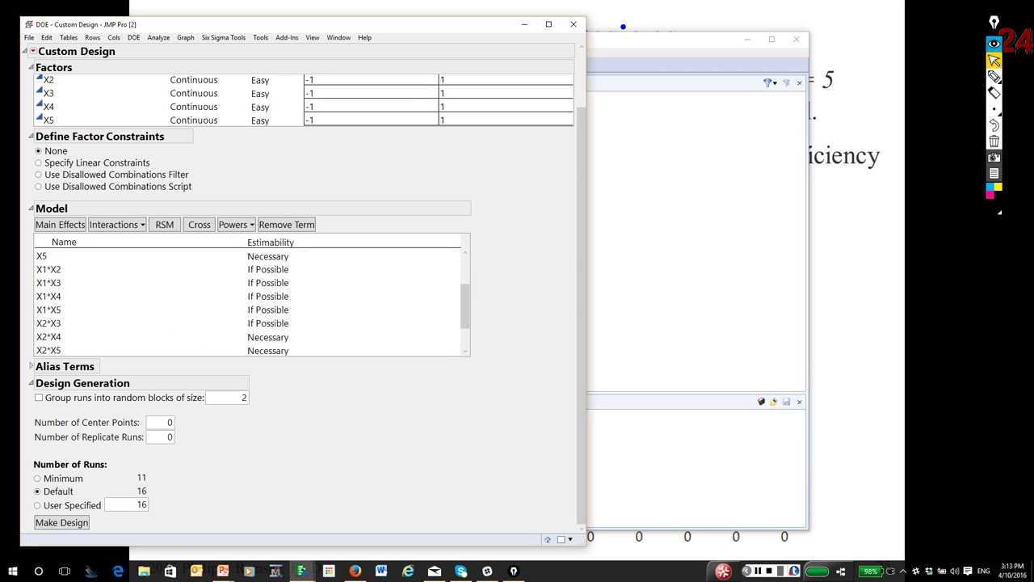
click(194, 349)
click(217, 360)
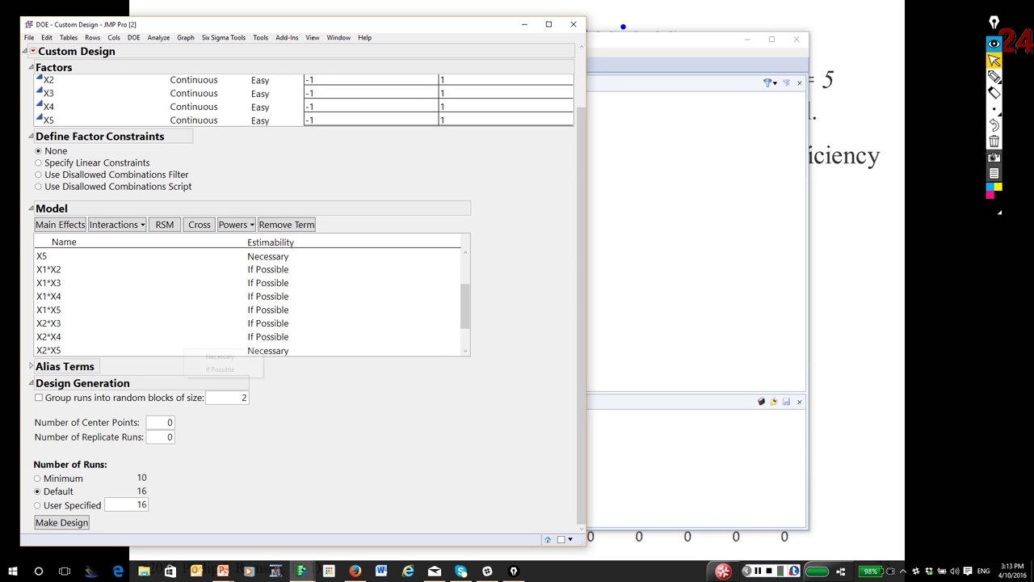
click(197, 351)
click(220, 370)
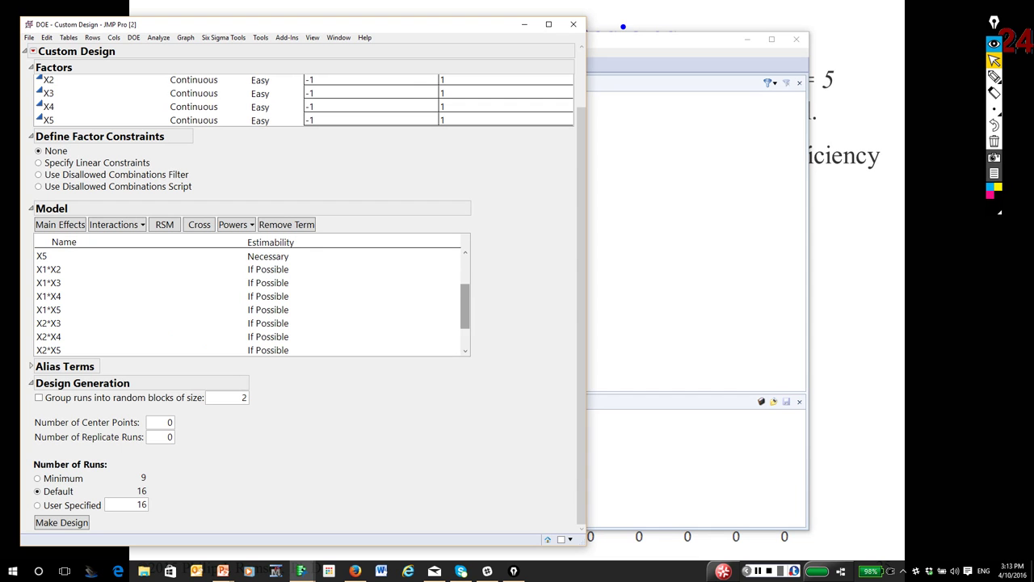
- Set the estimability of the X3*X4, X3*X5 and X4*X5 model terms to If Possible
drag(466, 307, 465, 324)
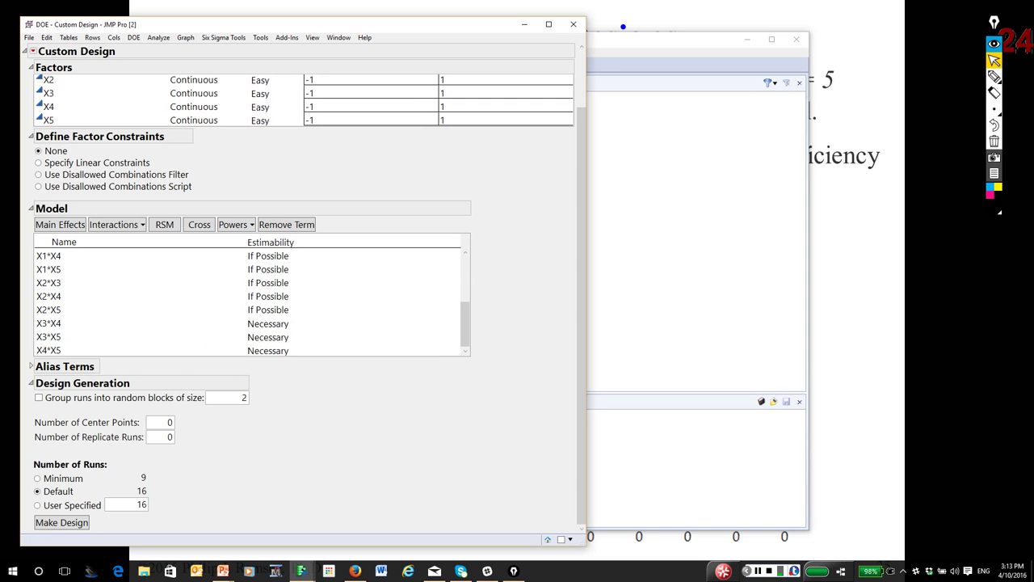
click(262, 323)
click(219, 343)
click(262, 337)
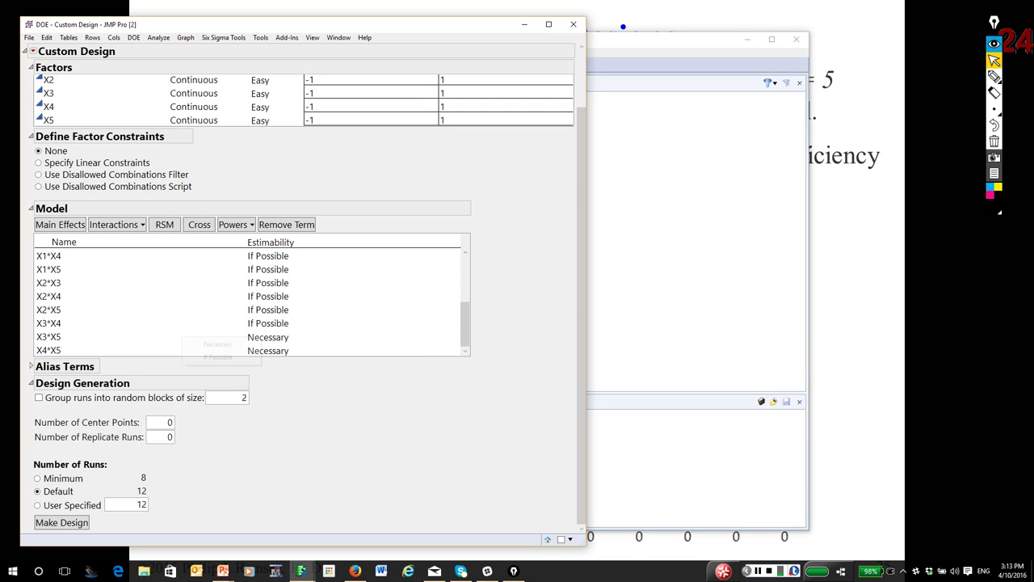
click(219, 356)
click(262, 349)
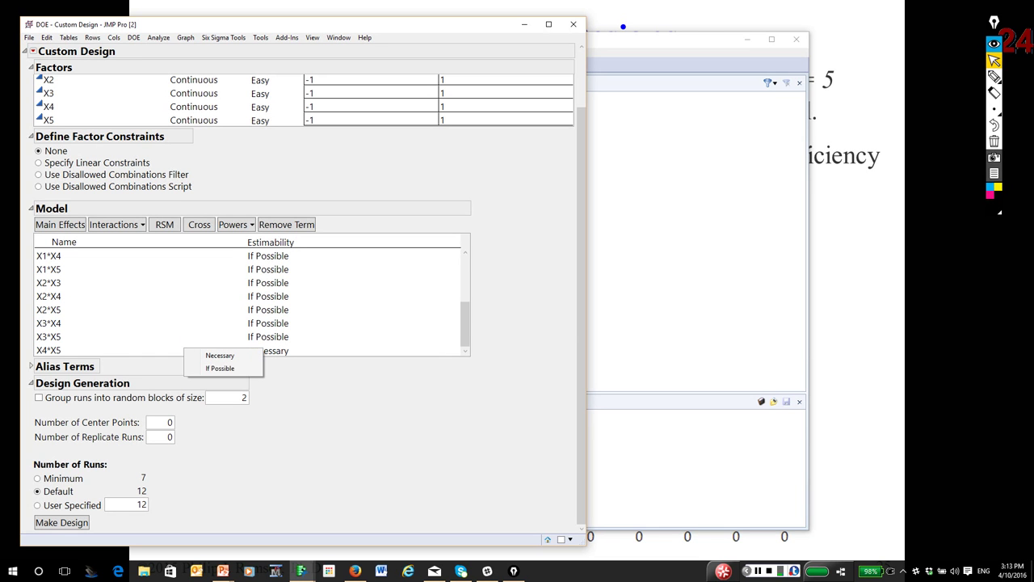
click(220, 368)
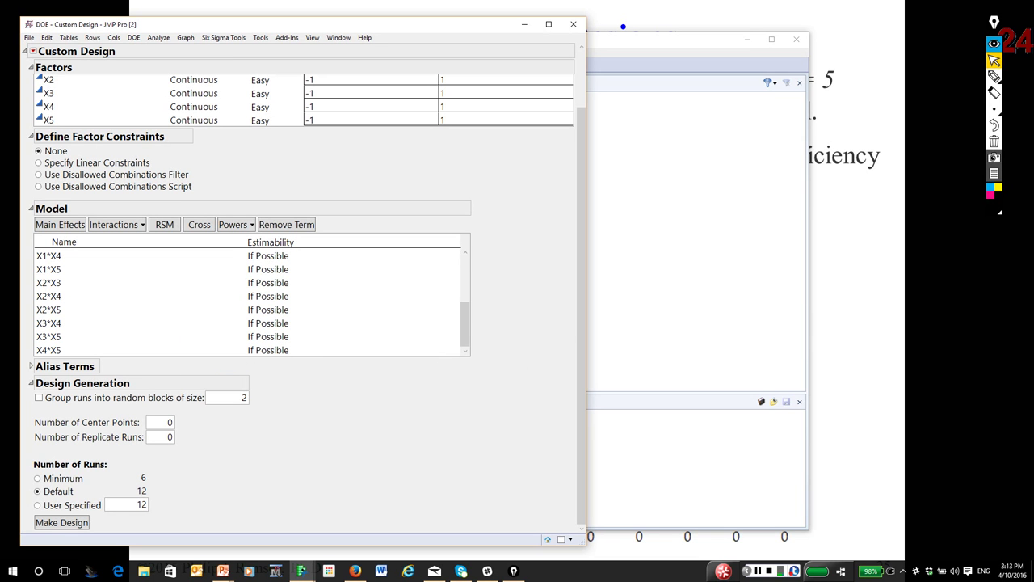
- Set a user-specified number of runs of 8 for the design
click(38, 478)
click(143, 502)
text(8)
key(Return)
- Add all 2nd-order interactions to the alias terms and generate the design
click(31, 366)
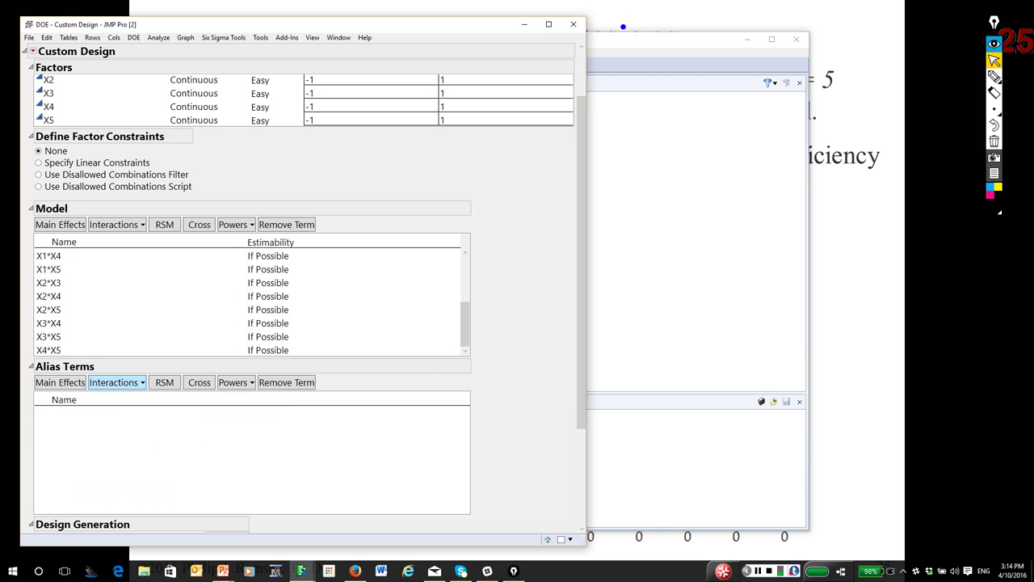
click(116, 382)
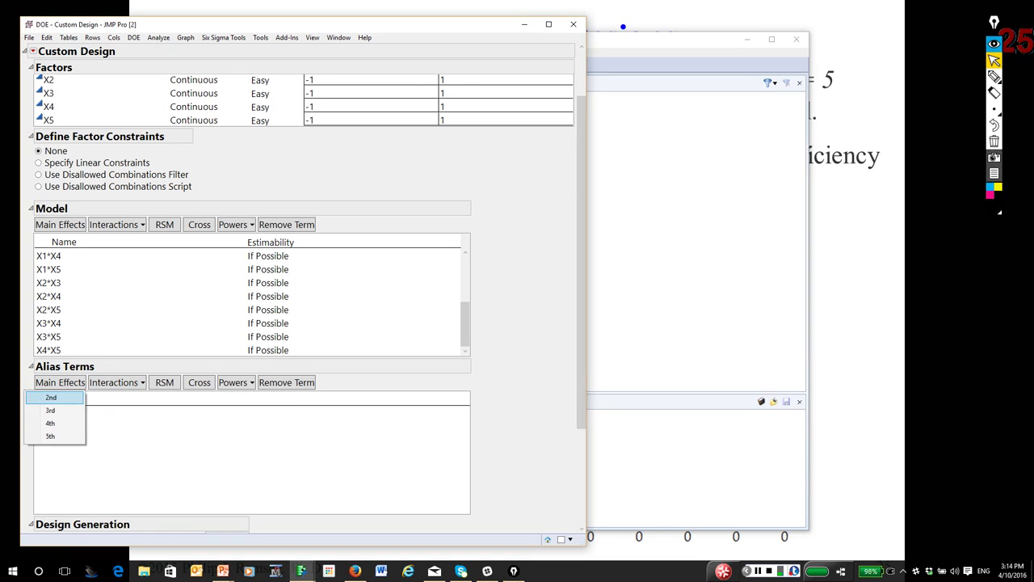
click(51, 397)
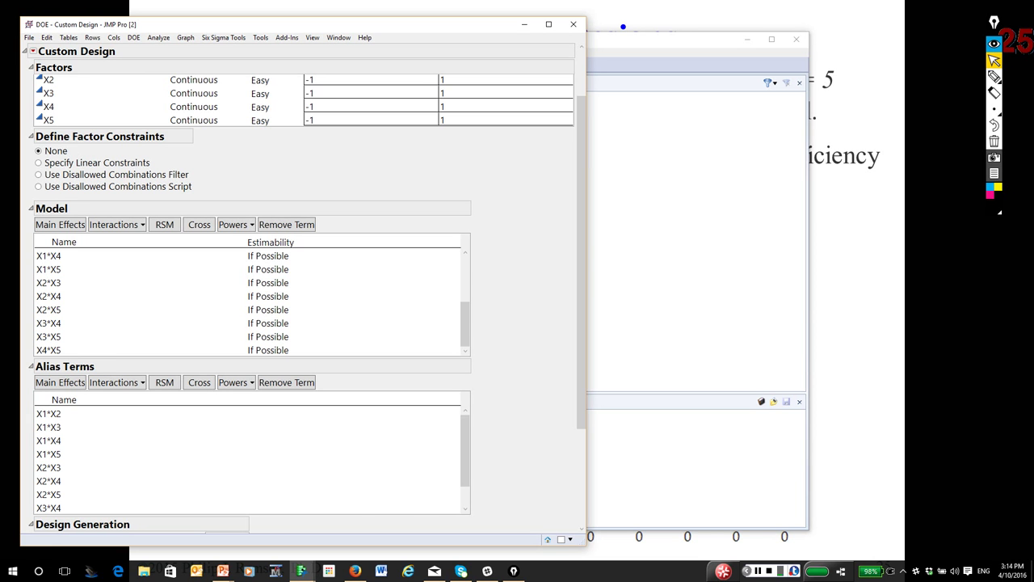
scroll(299, 291, down, 3)
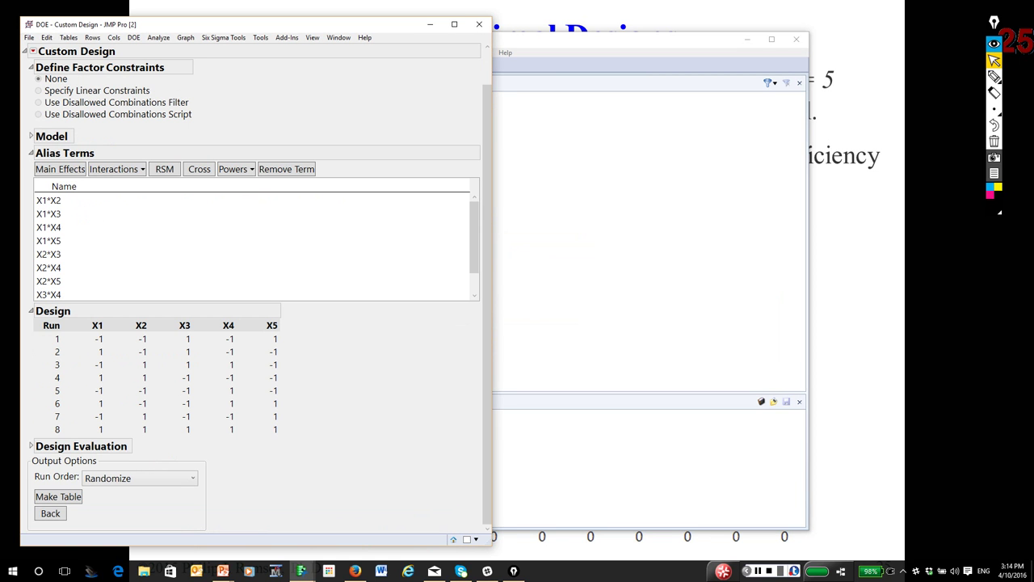
- Examine the 8-run design's Alias Matrix under Design Evaluation
click(31, 446)
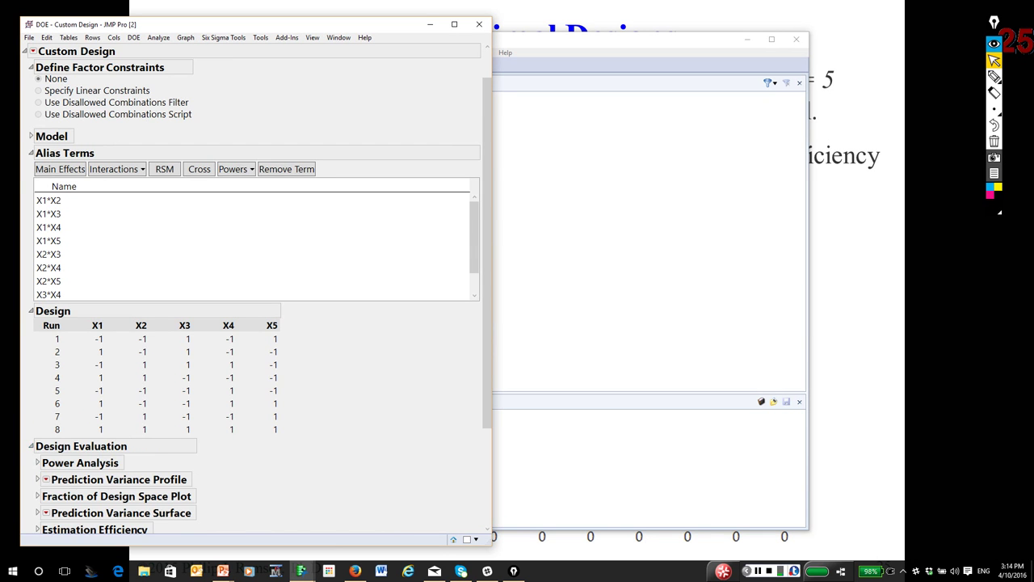
scroll(255, 290, down, 3)
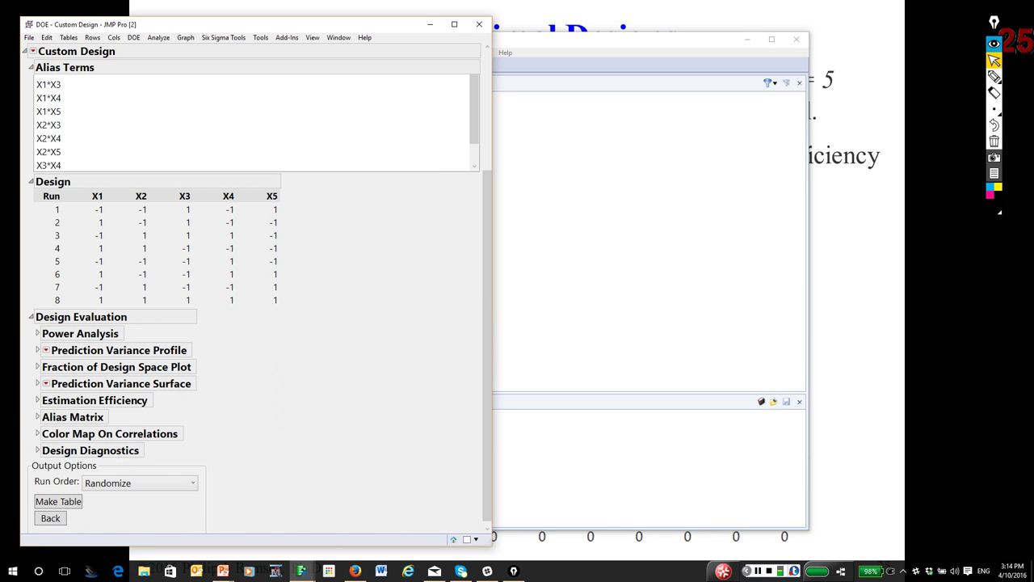
click(37, 417)
scroll(255, 299, down, 5)
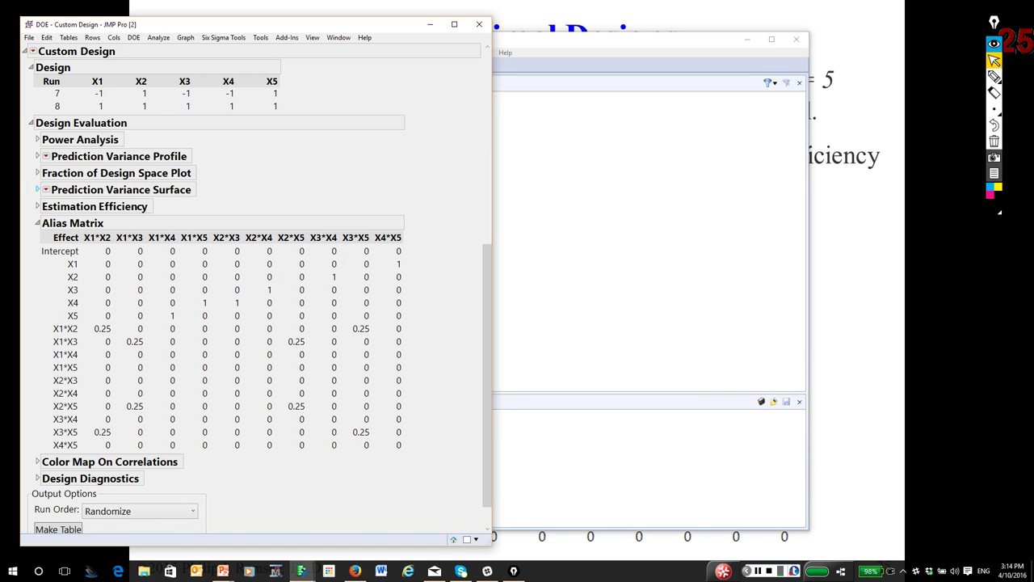
- Check the design's Estimation Efficiency and Design Diagnostics, collapsing each report after viewing
click(37, 206)
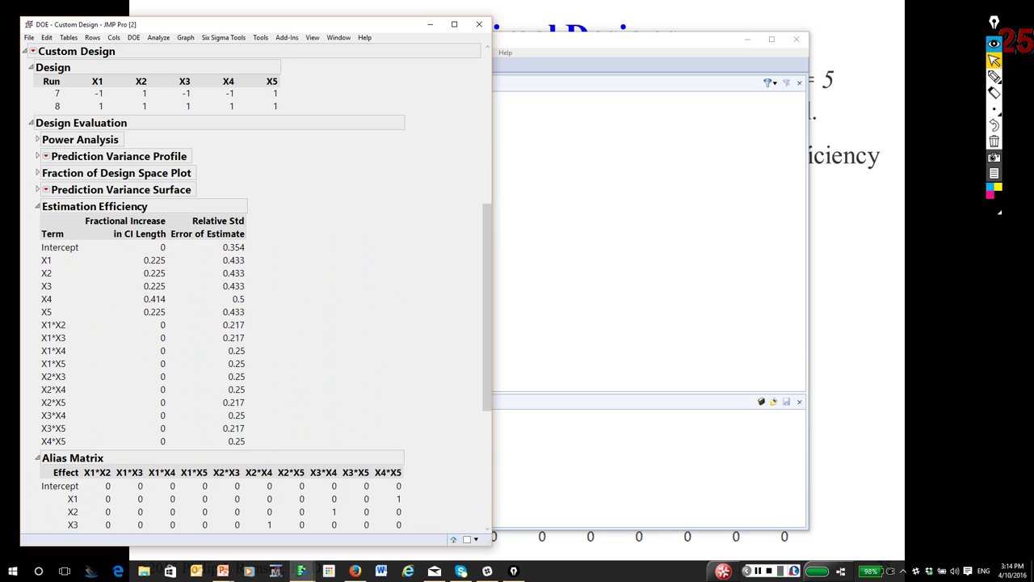
click(37, 206)
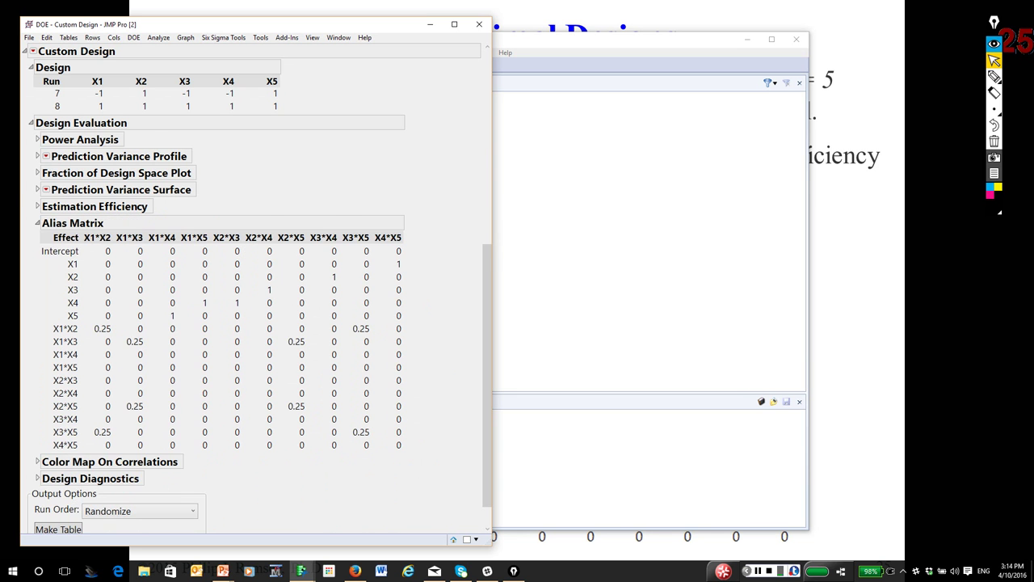
scroll(256, 304, down, 1)
click(37, 446)
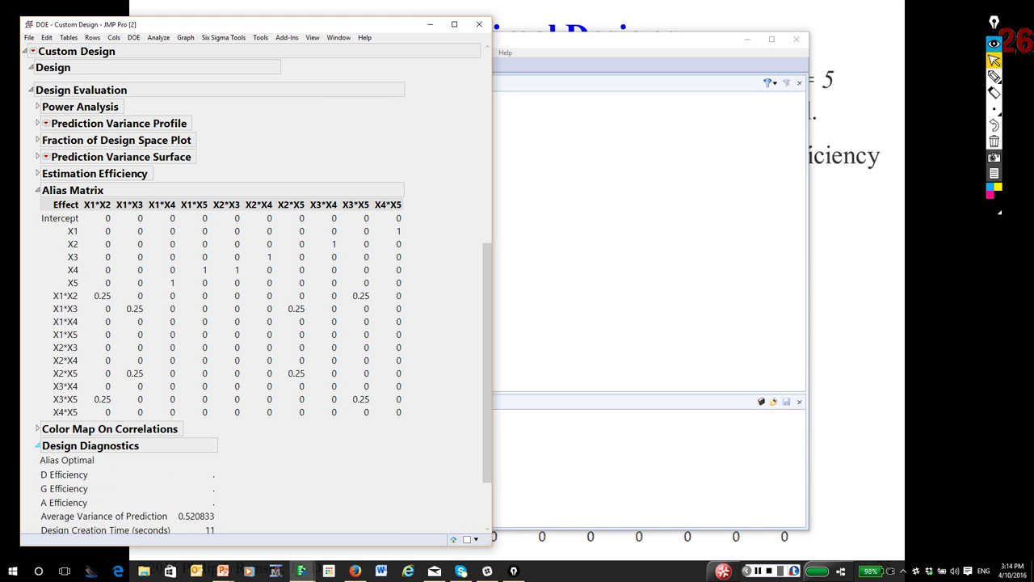
click(37, 445)
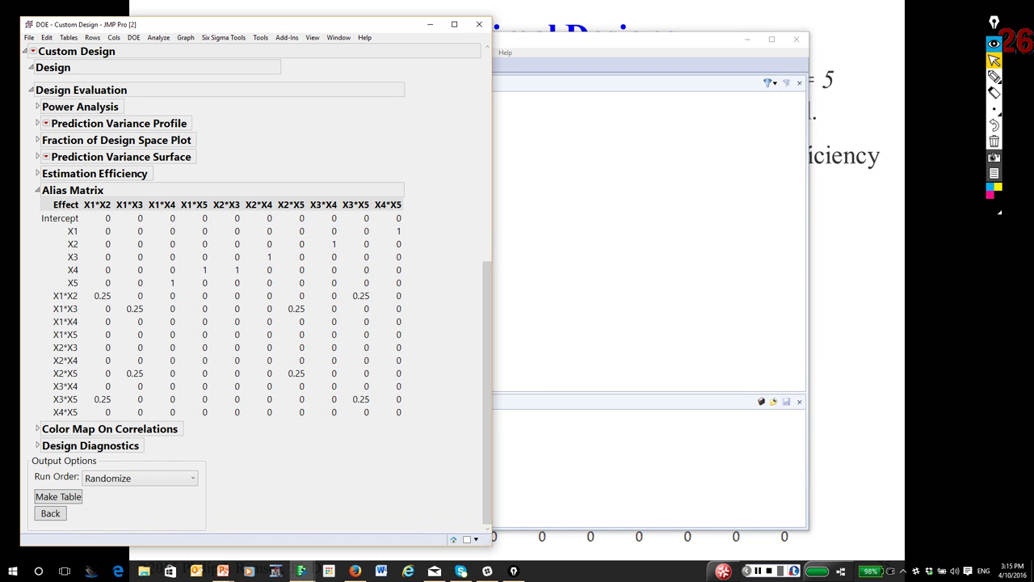
- Enable Simulate Responses for the custom design and make the design's data table
scroll(242, 323, up, 3)
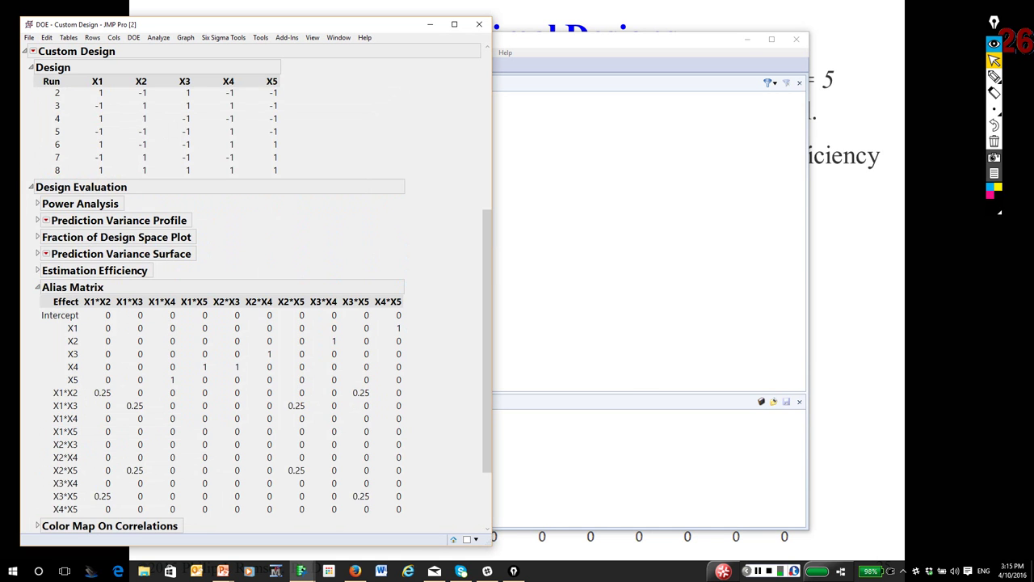
scroll(254, 291, up, 4)
scroll(255, 291, up, 4)
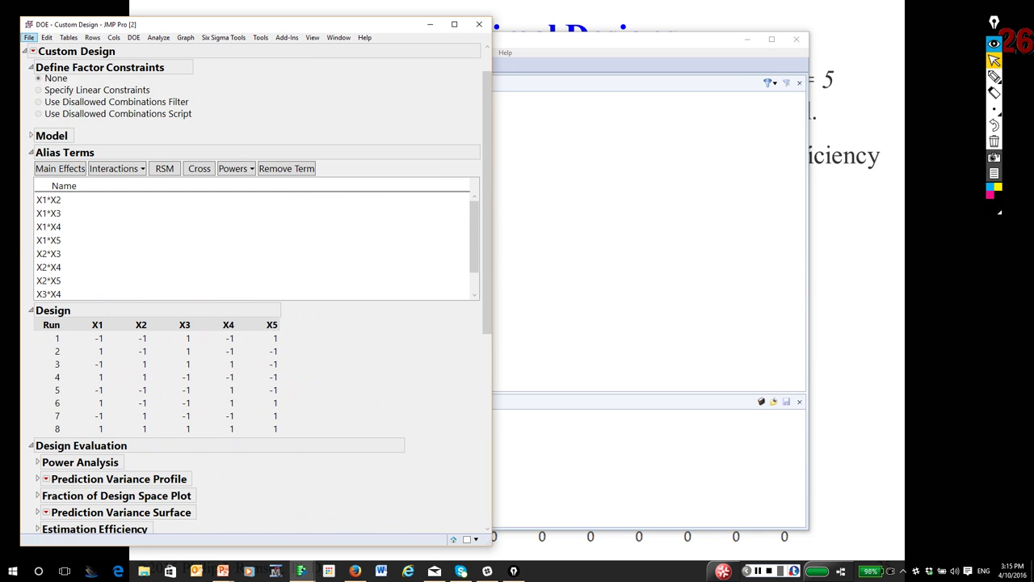
click(32, 51)
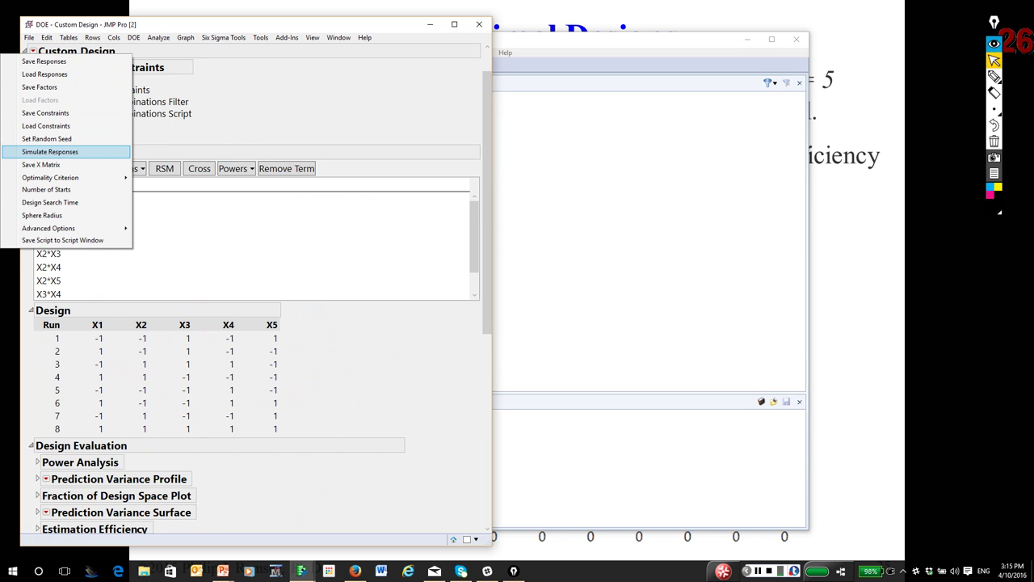
click(49, 151)
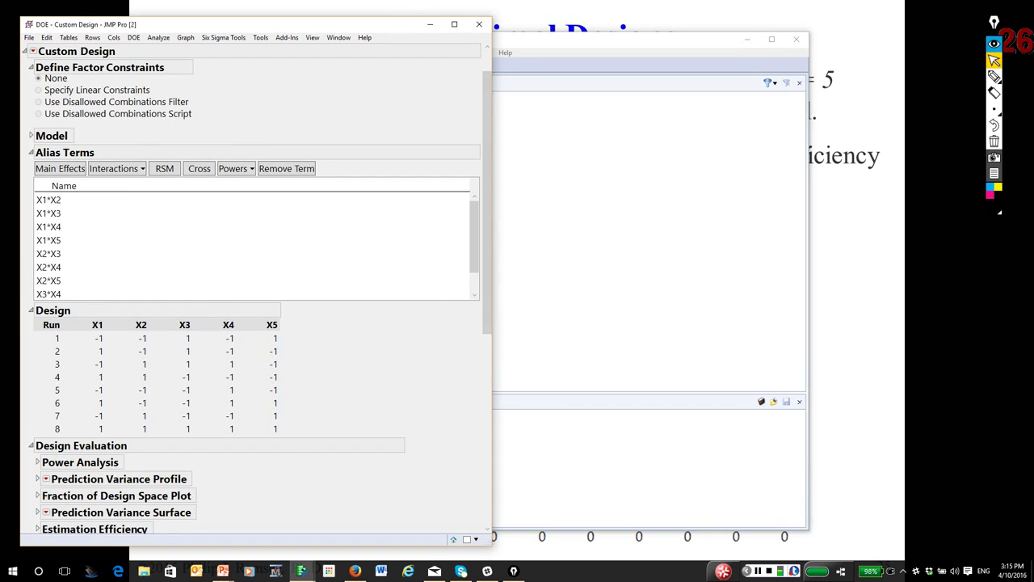
scroll(254, 295, down, 10)
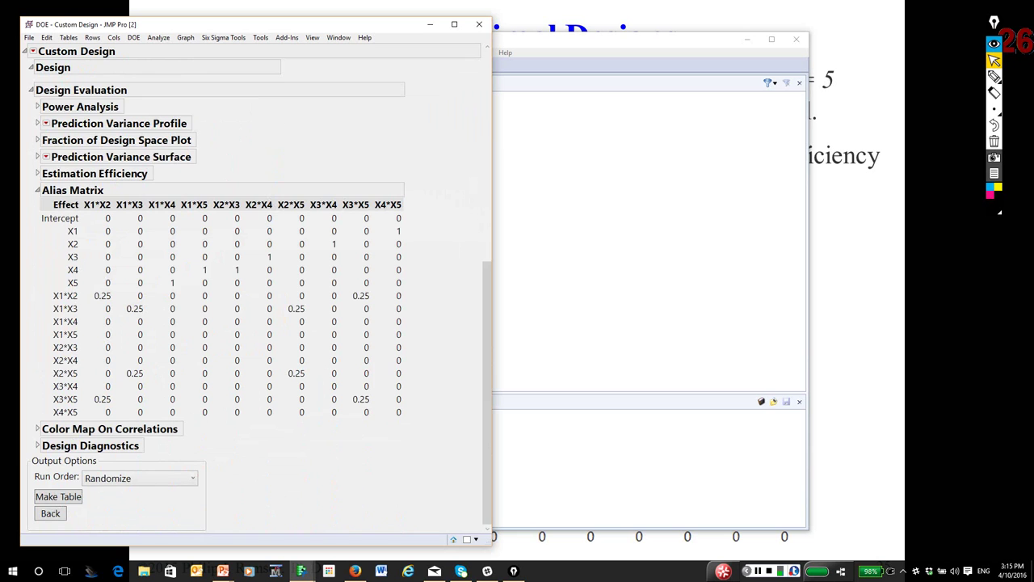
click(59, 496)
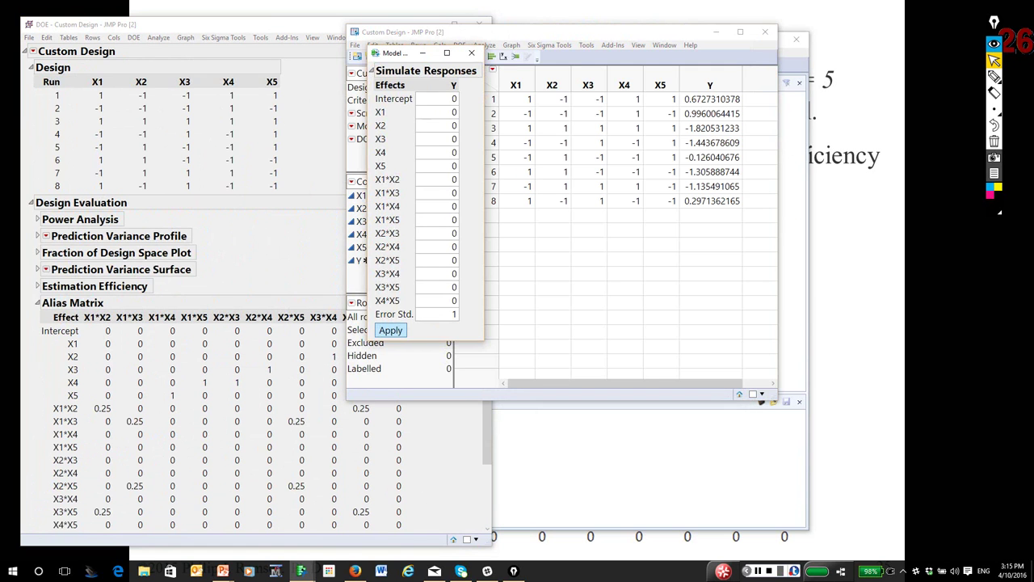
- Apply simulated effects X1 = 1, X3 = 5, X4 = 2, X1*X3 = 3 and X2*X3 = 5 to Y, and close the simulation window
click(448, 114)
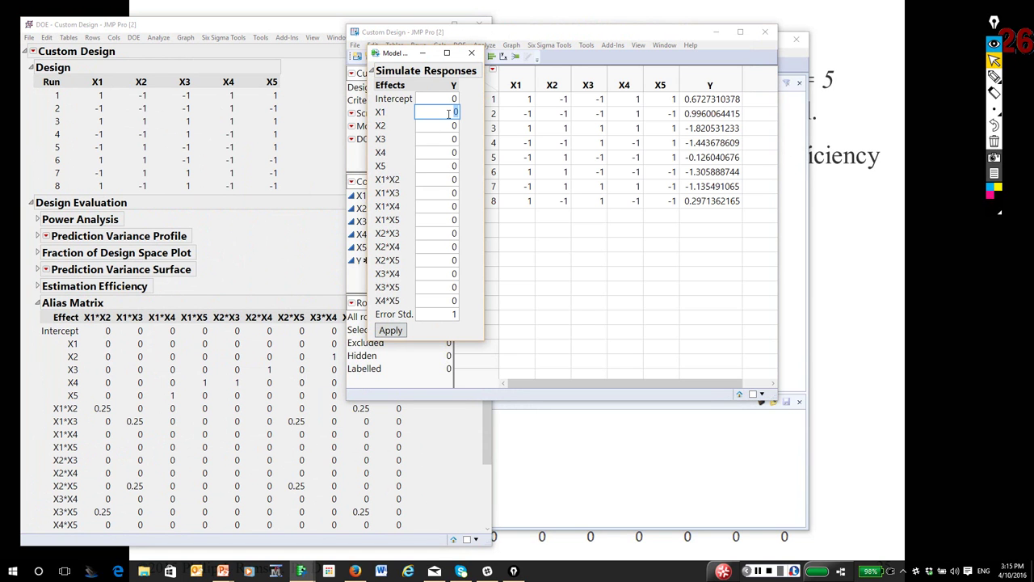
text(1)
click(455, 153)
text(2)
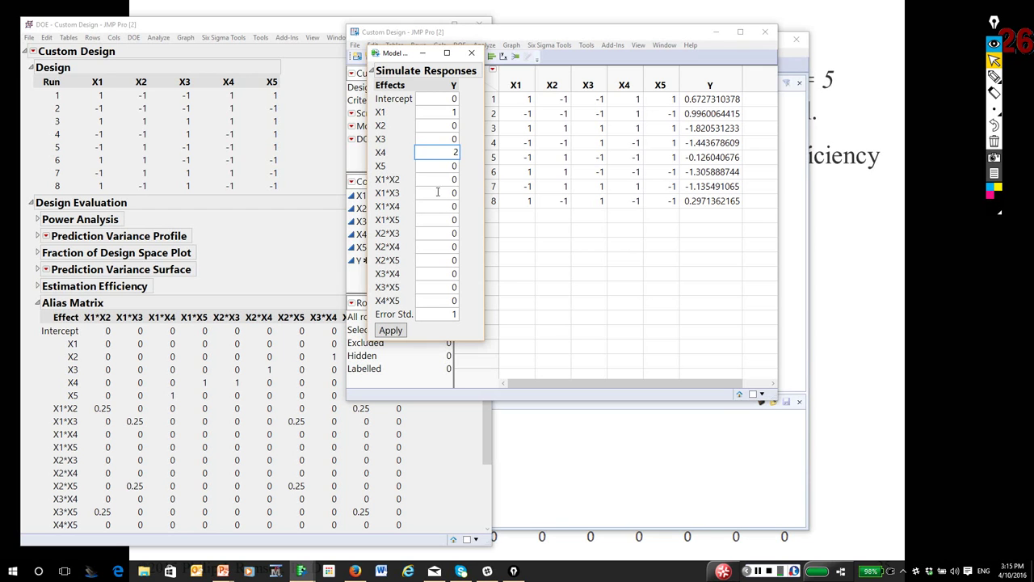
click(437, 192)
text(3)
click(452, 234)
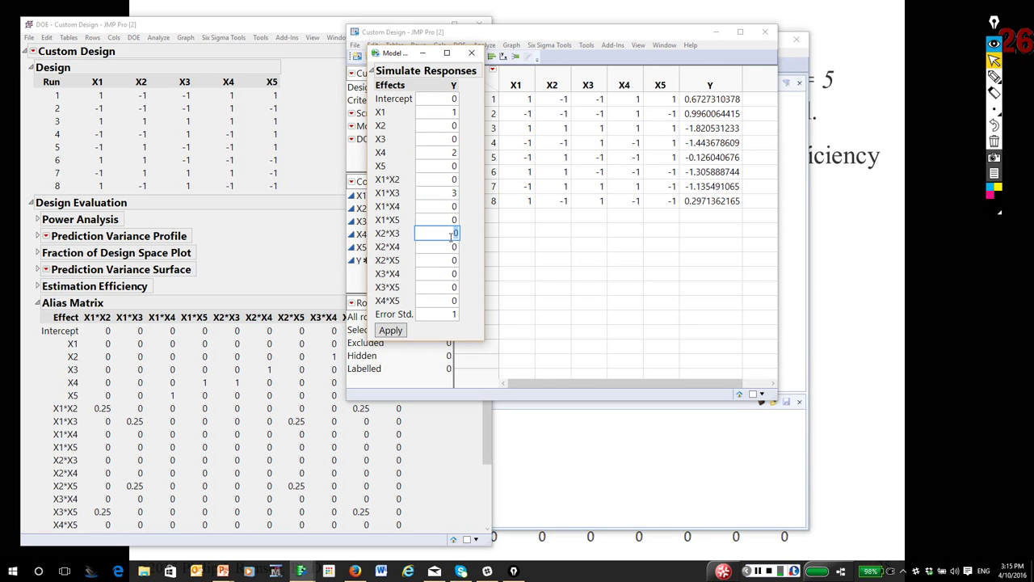
text(5)
click(454, 138)
text(5)
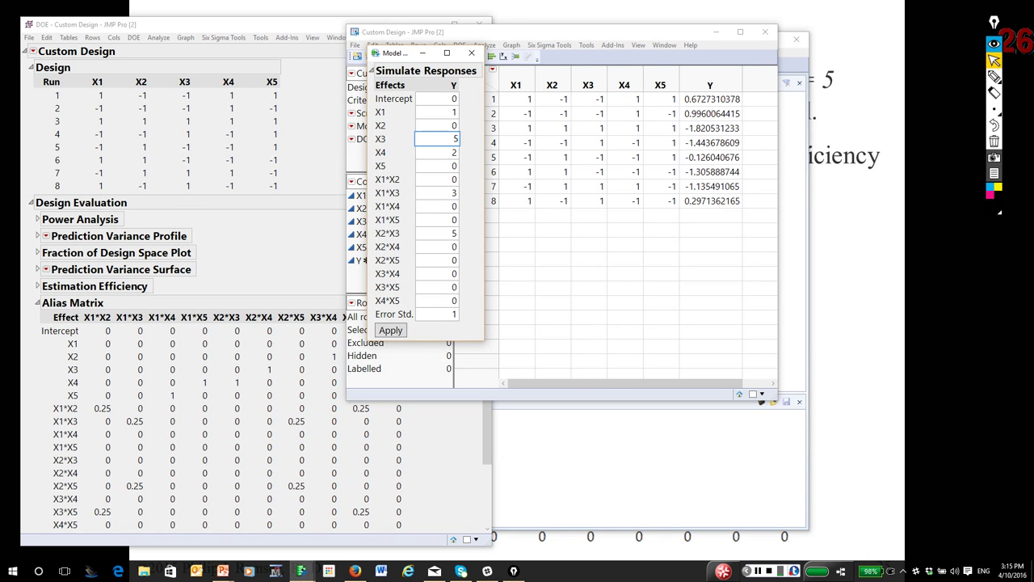
click(390, 331)
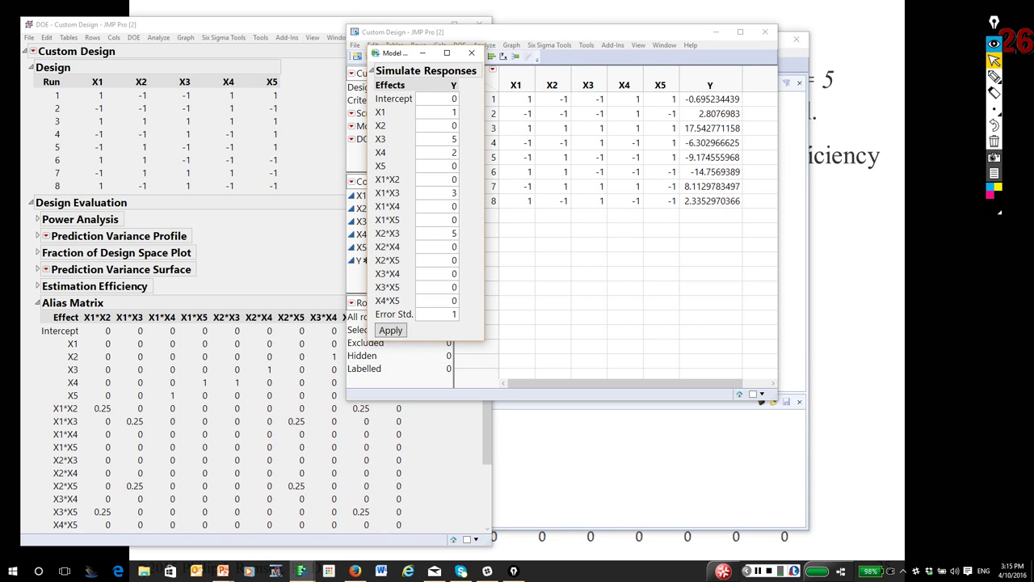
click(471, 52)
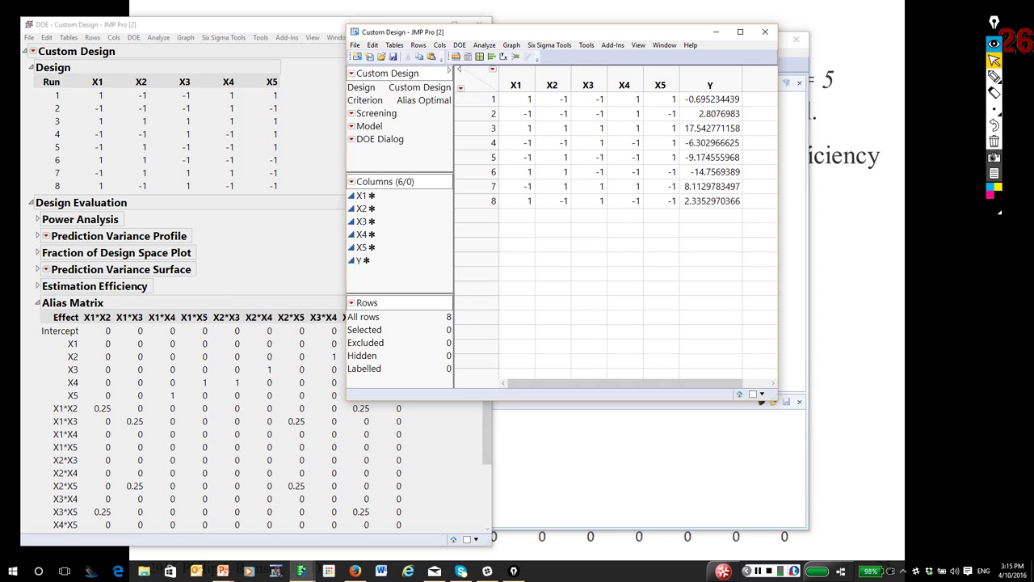
- Run the data table's Model script and fit Y by standard least squares with all main effects and two-factor interactions
right_click(372, 126)
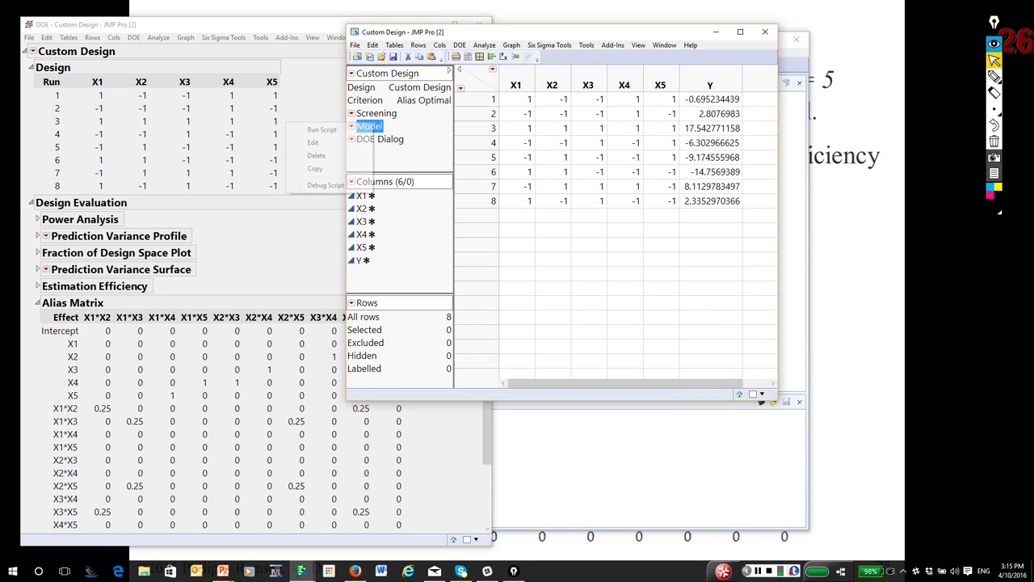
click(322, 129)
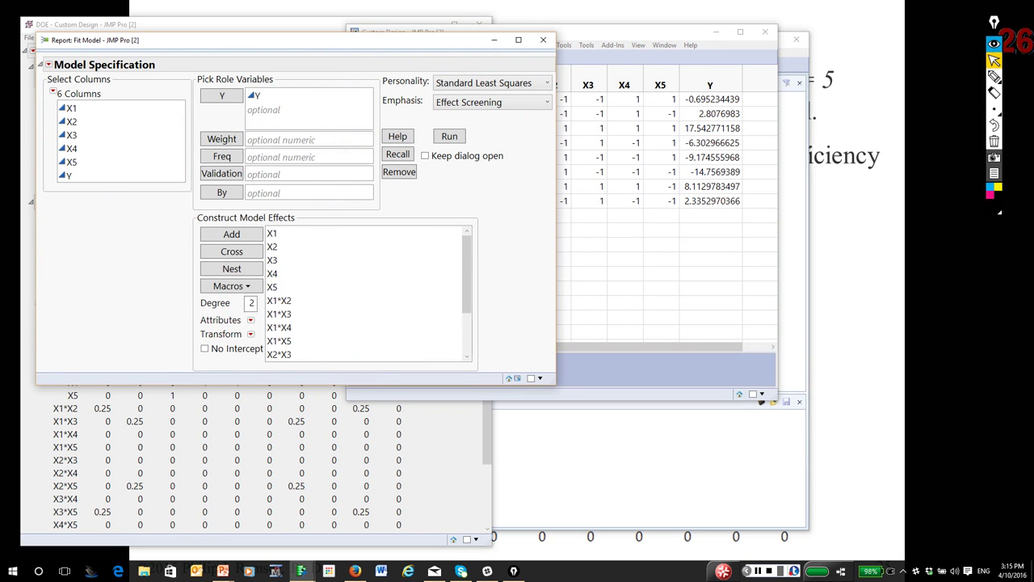
drag(466, 274, 466, 314)
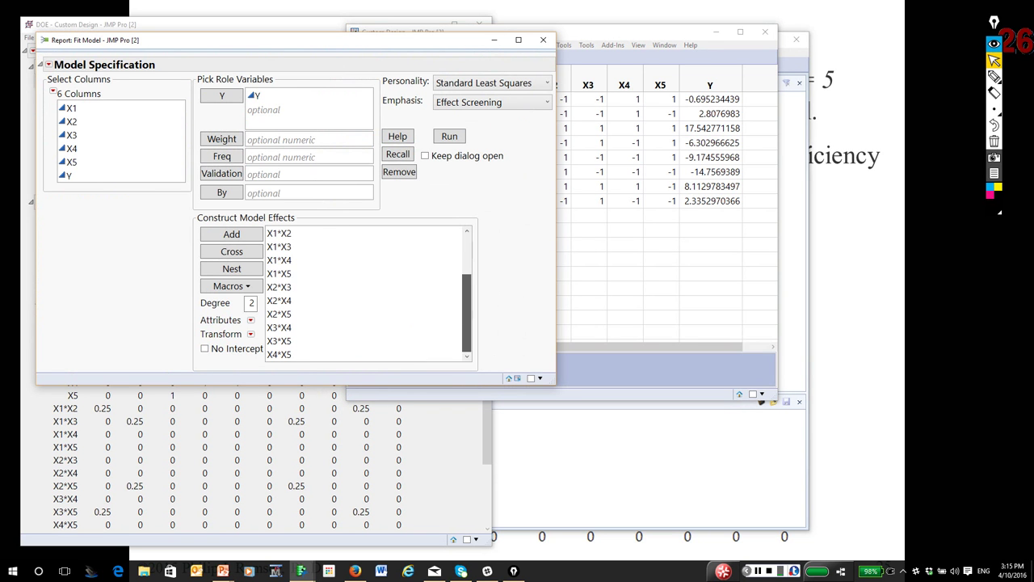
scroll(368, 295, up, 2)
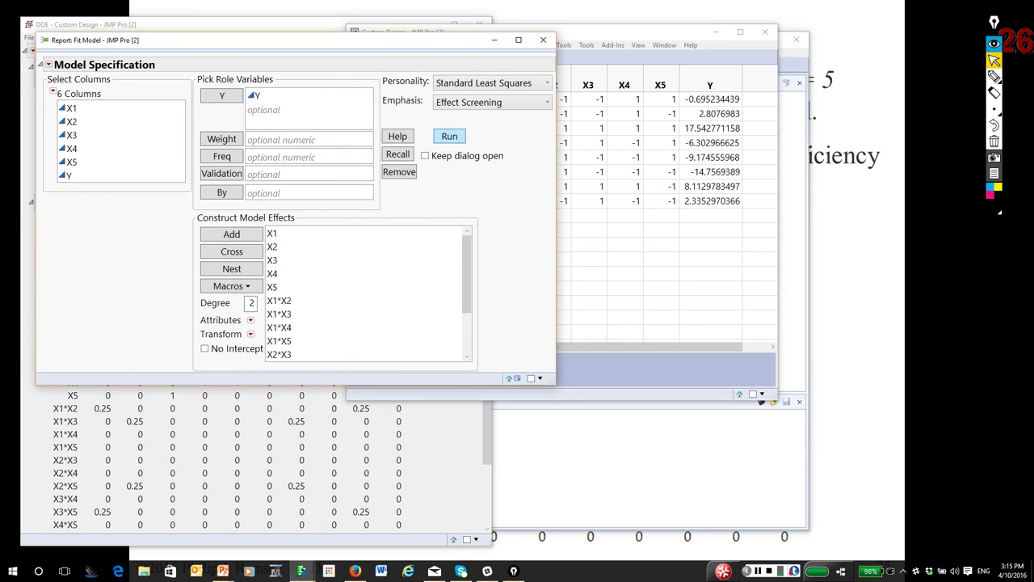
click(450, 136)
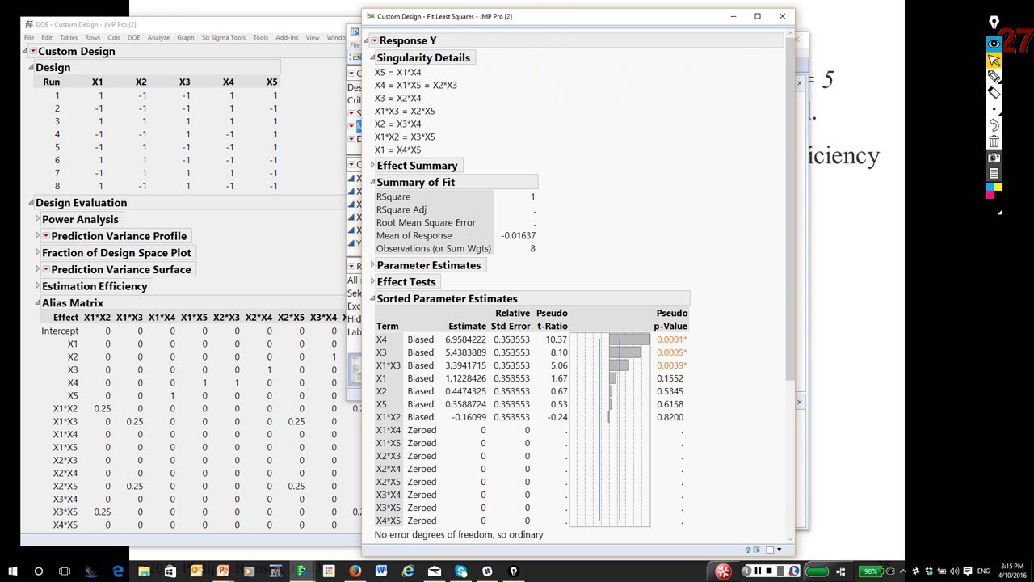
- Circle the fit report's Singularity Details, clear the ink, and compare the listed aliases with the design's Alias Matrix
mouse_move(585, 108)
mouse_down()
mouse_move(500, 47)
mouse_move(374, 68)
mouse_up()
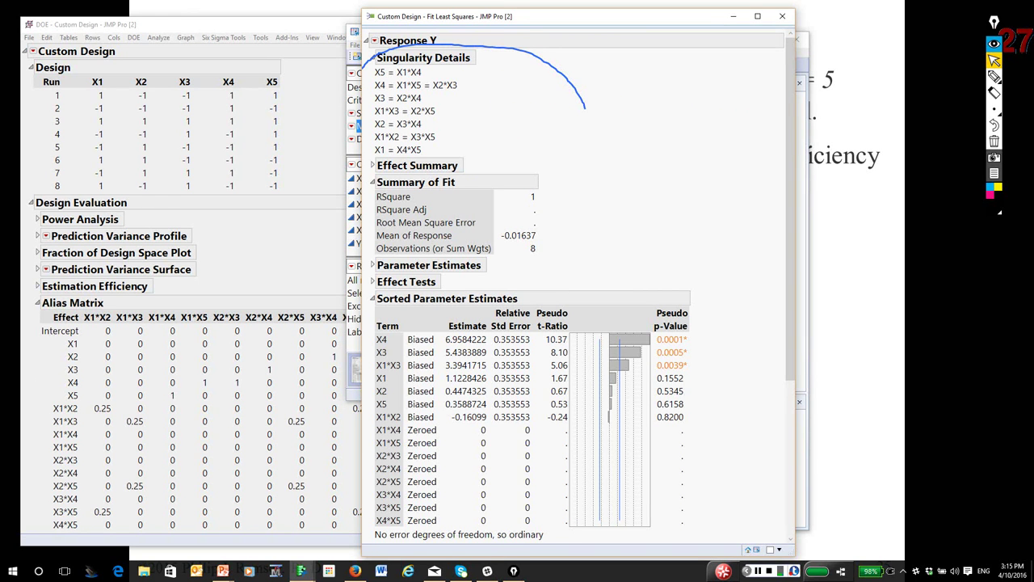
drag(585, 71, 364, 208)
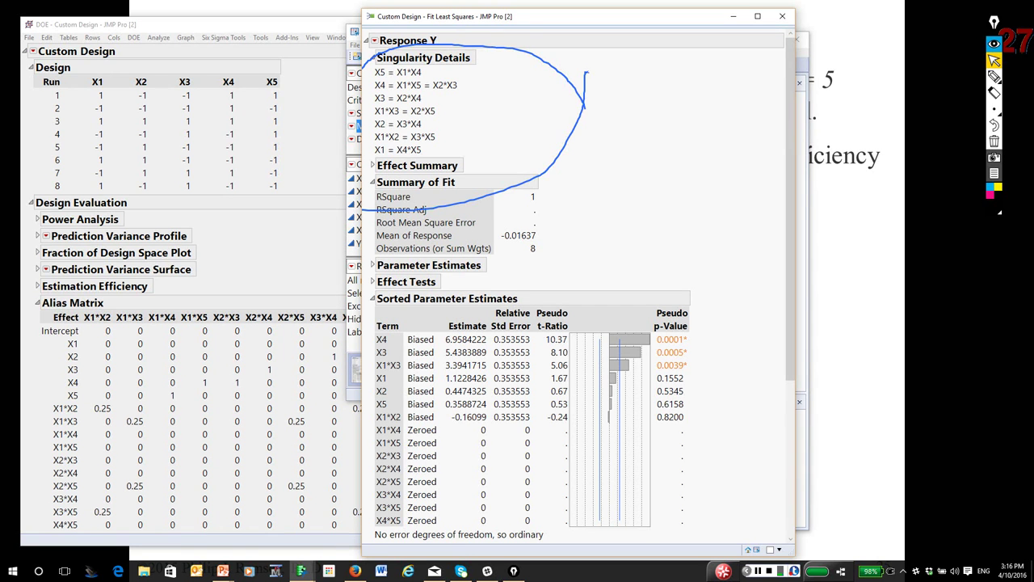
key(ctrl+shift+7)
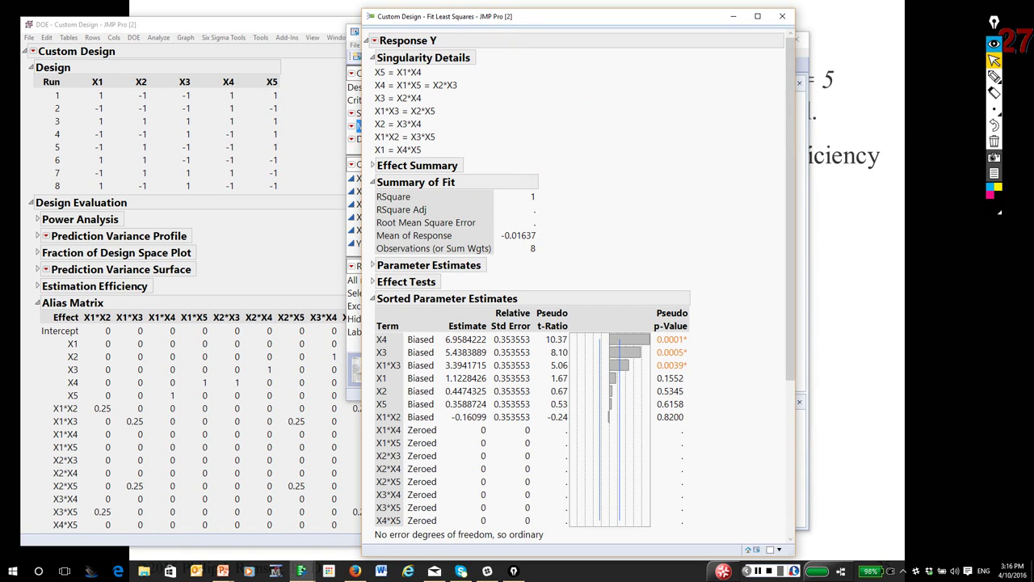
key(alt+Tab)
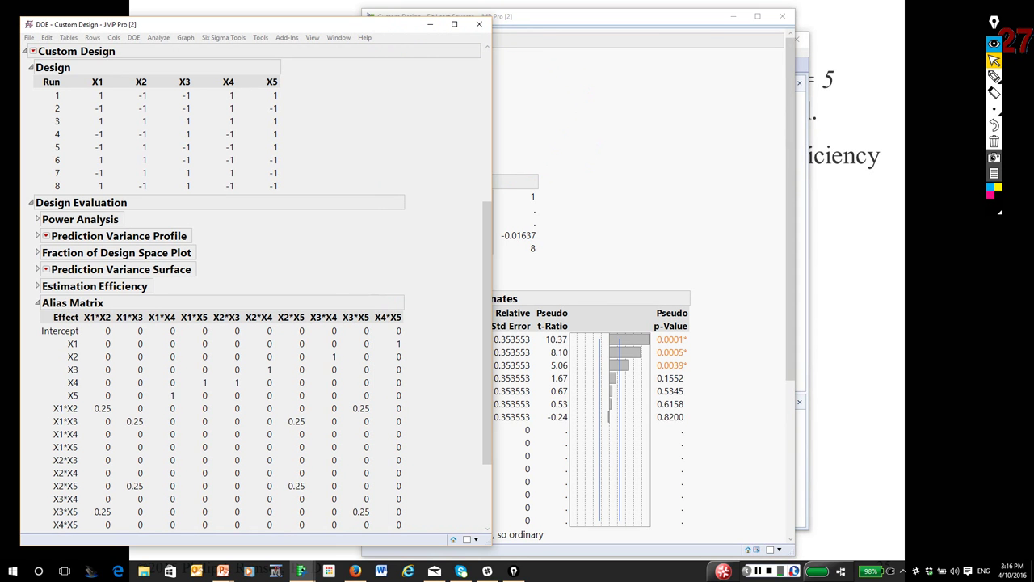
mouse_move(191, 394)
mouse_down()
mouse_move(160, 396)
mouse_move(191, 399)
mouse_up()
key(ctrl+shift+7)
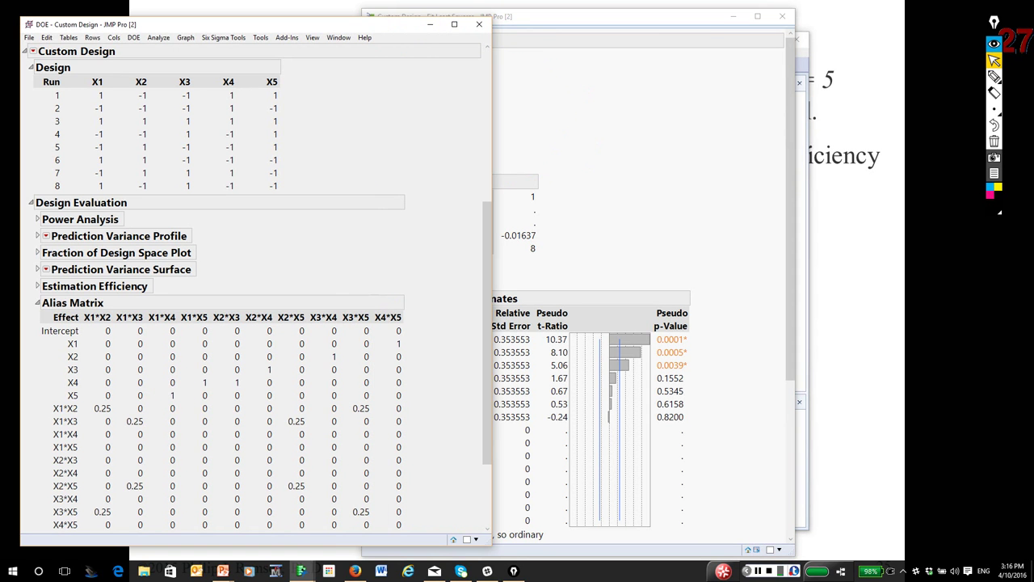
key(alt+Tab)
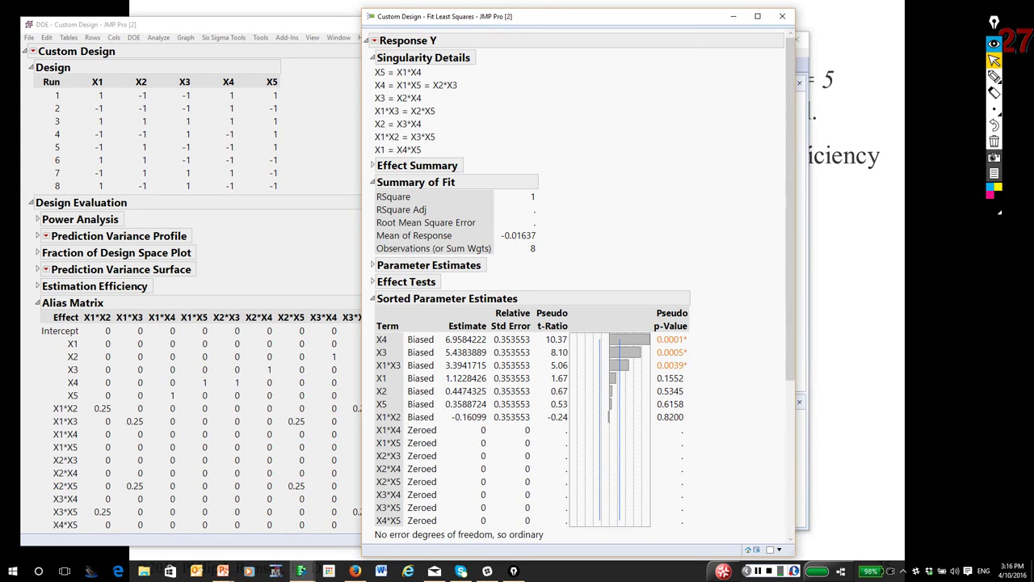
- Close the Fit Least Squares report and switch to the Alias Optimal Designs slide in PowerPoint
click(782, 16)
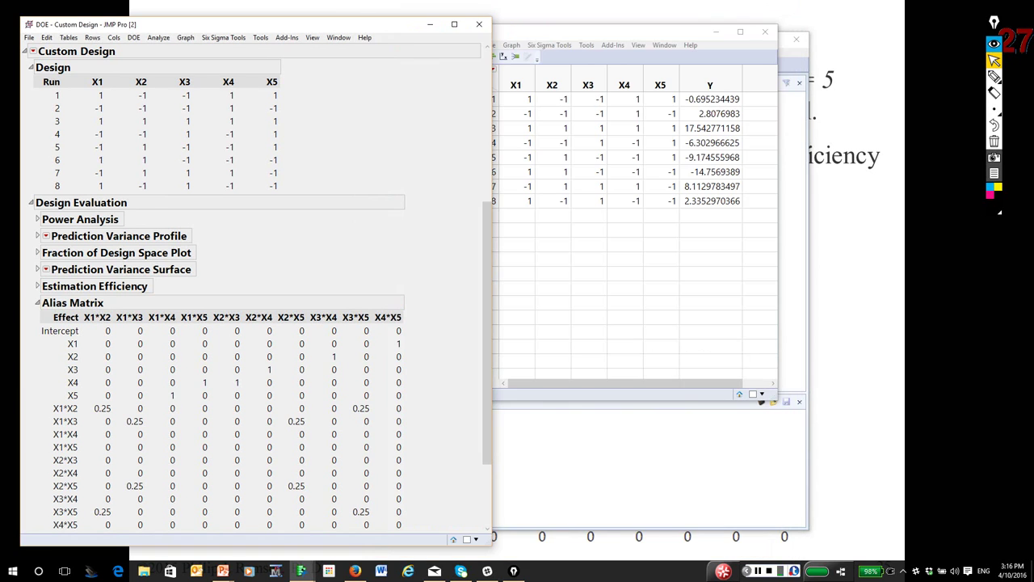
key(alt+Tab)
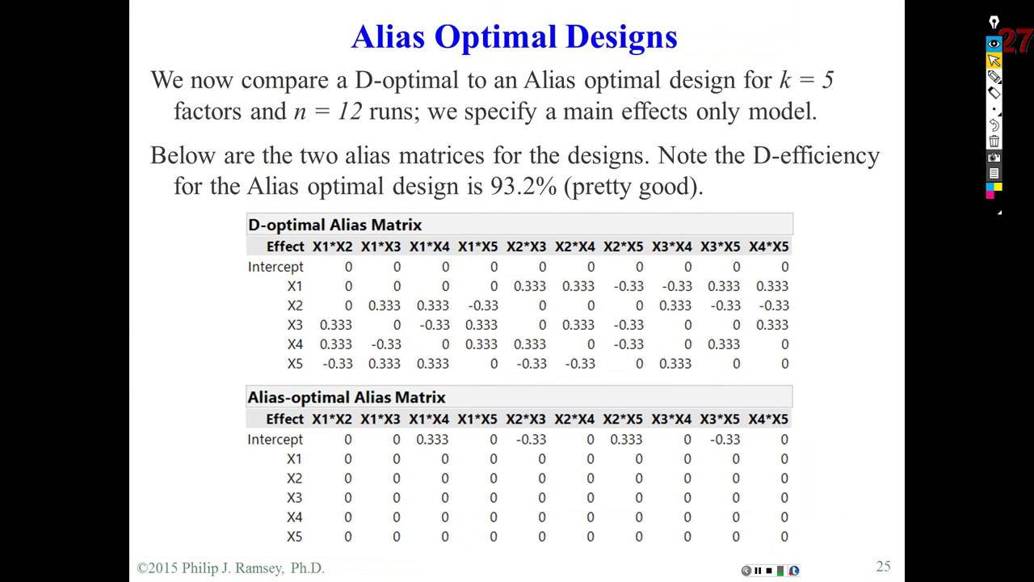